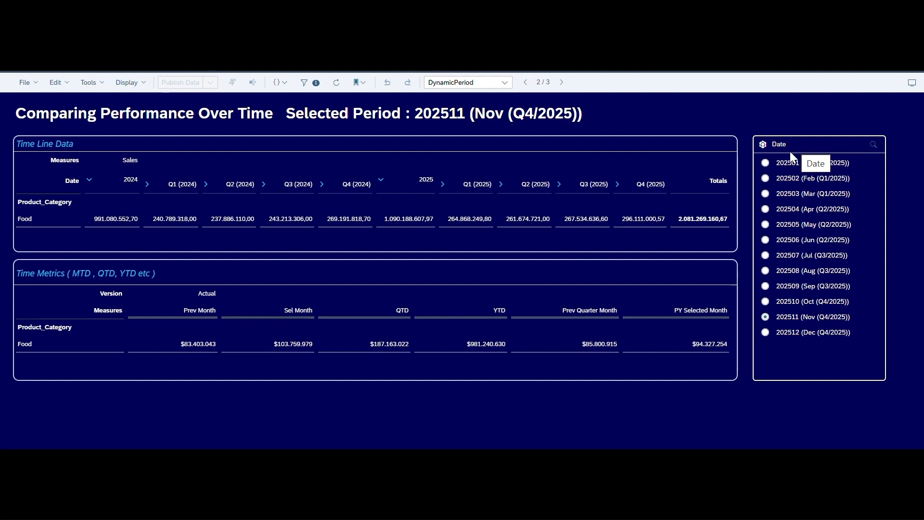
Select period 202501 (Jan) and expand Q1 (2025) and Q4 (2024) into months in the Time Line Data table.
left_click(764, 164)
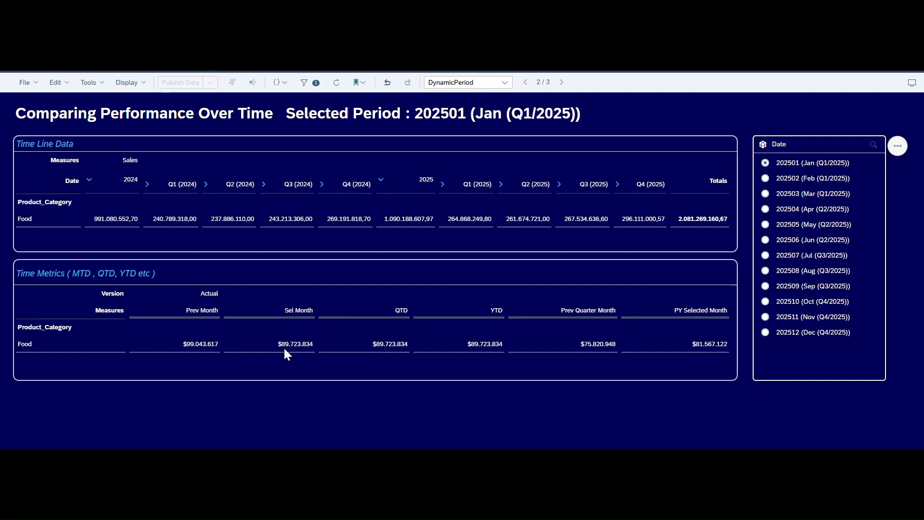
left_click(443, 185)
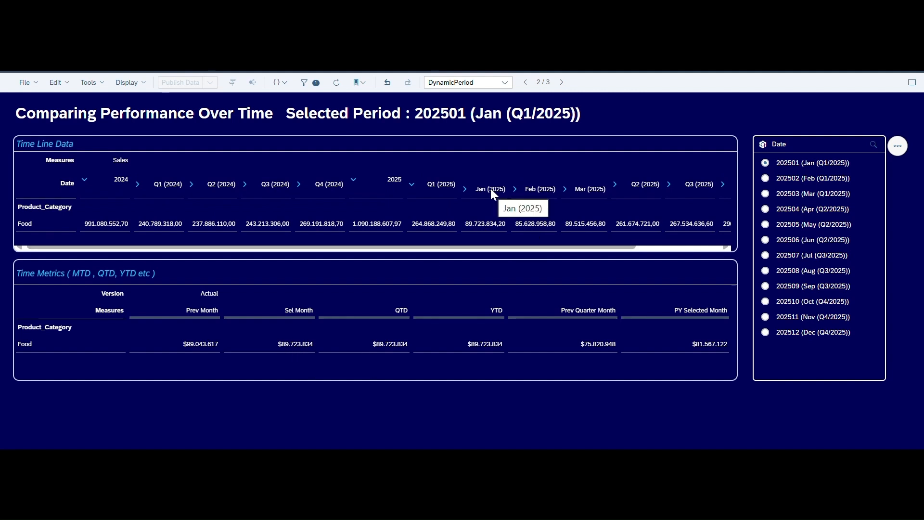
left_click(299, 184)
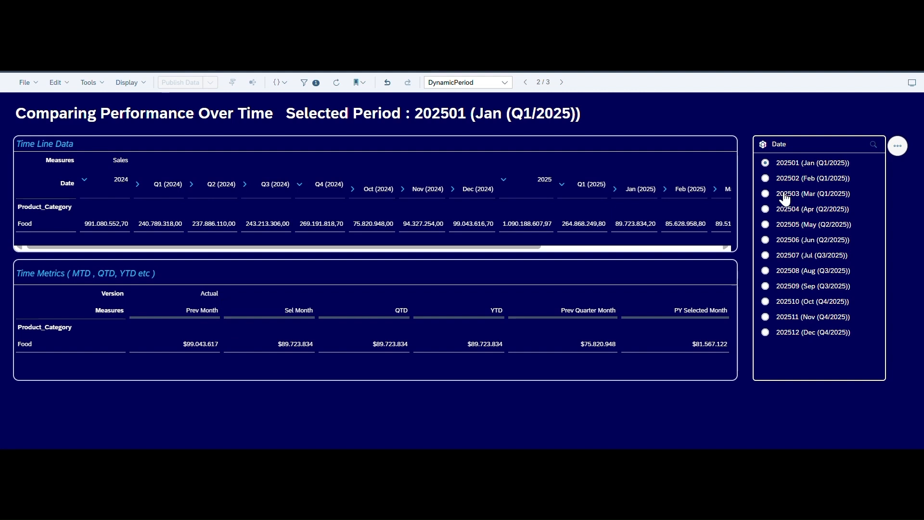
Switch the selected period in turn to 202506 (Jun), 202508 (Aug) and 202509 (Sep) to compare the time metrics.
left_click(766, 240)
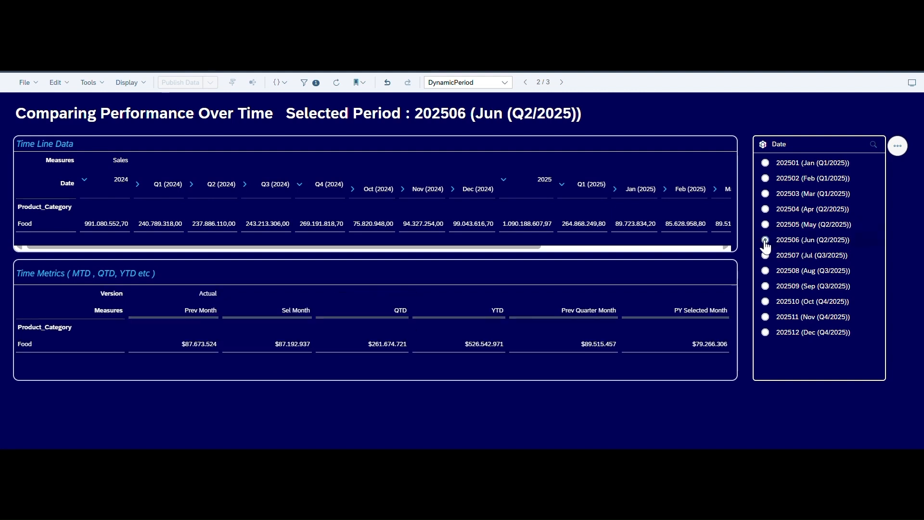
left_click(766, 272)
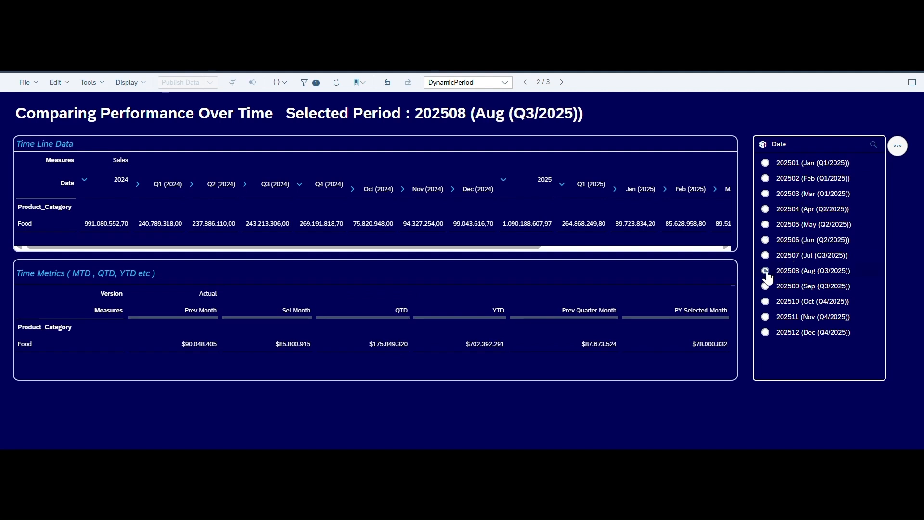
left_click(766, 287)
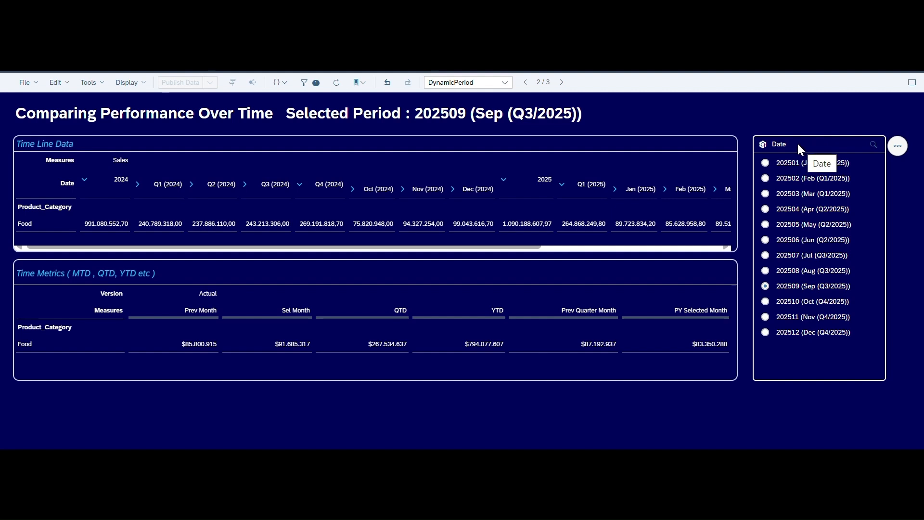
mouse_move(765, 146)
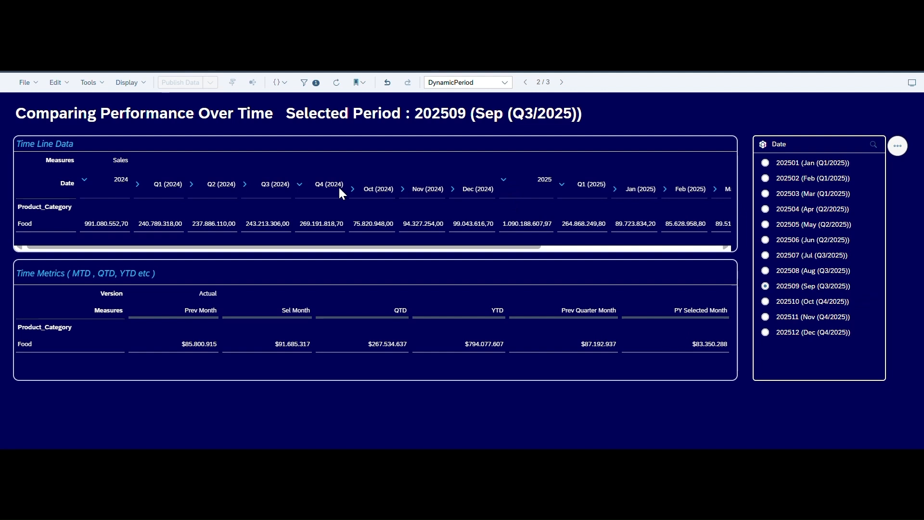
Collapse Q4 (2024) and Q1 (2025) in the Time Line Data table and expand Q3 (2025) into months.
left_click(300, 185)
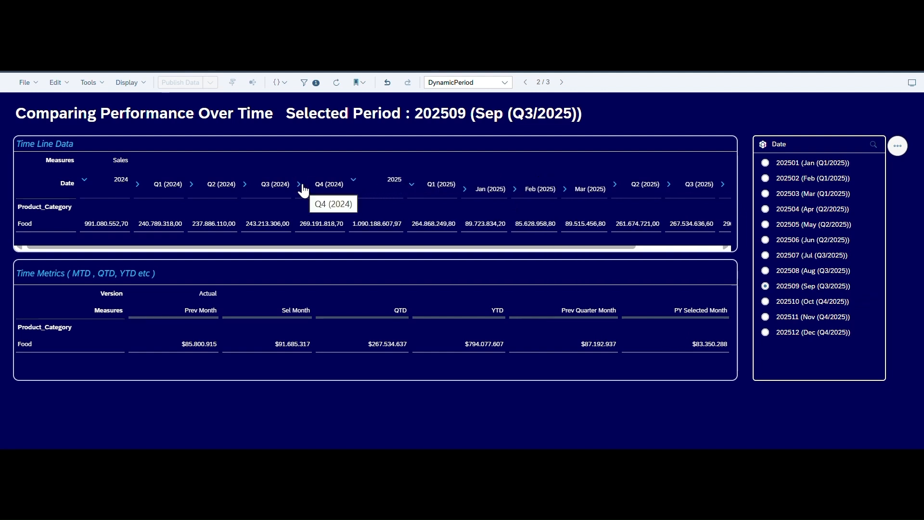
left_click(669, 185)
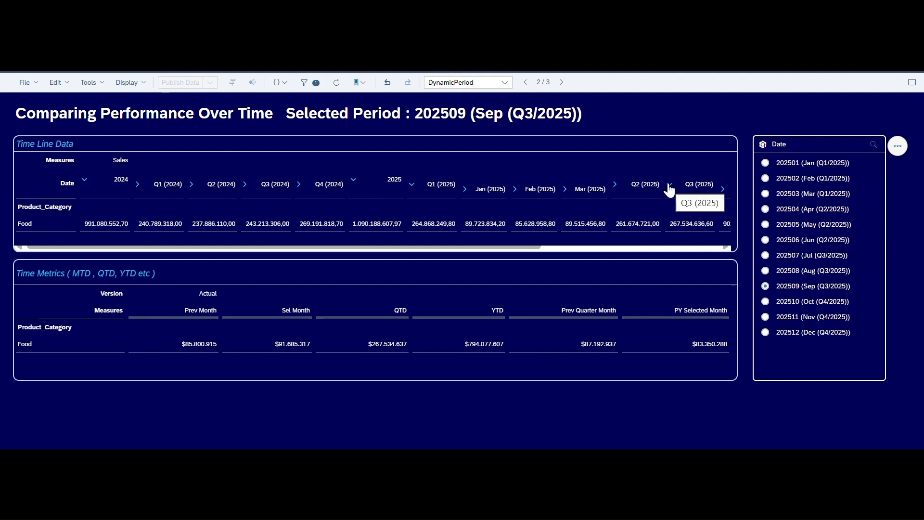
left_click(412, 185)
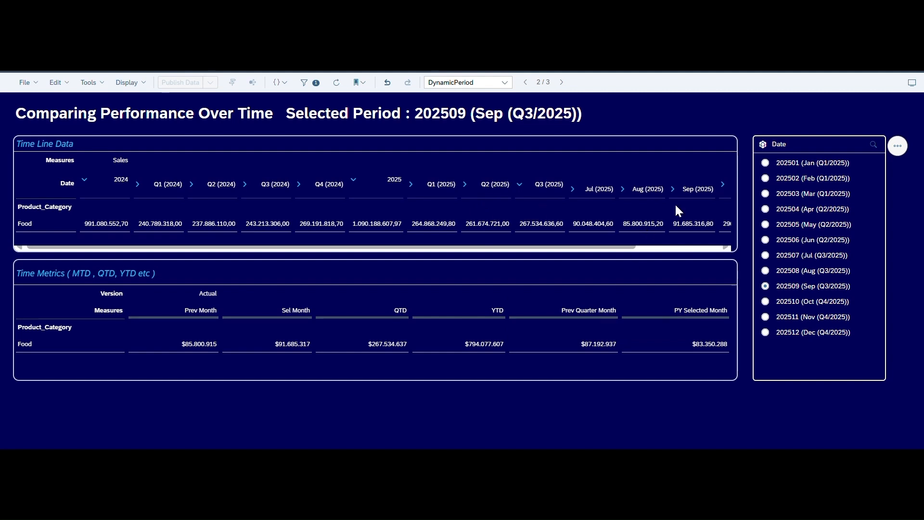
Show the months of Q2 (2025), Q3 (2025) and Q3 (2024) in the Time Line Data table.
left_click(520, 185)
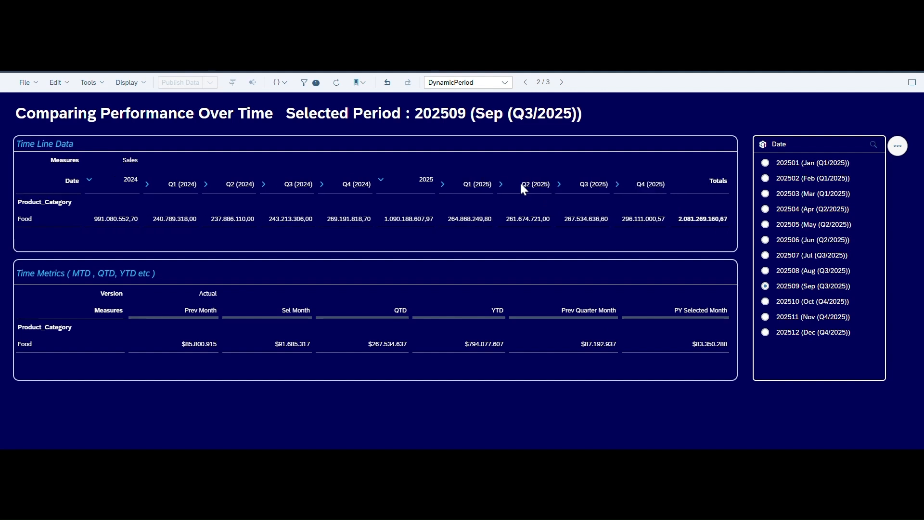
left_click(558, 185)
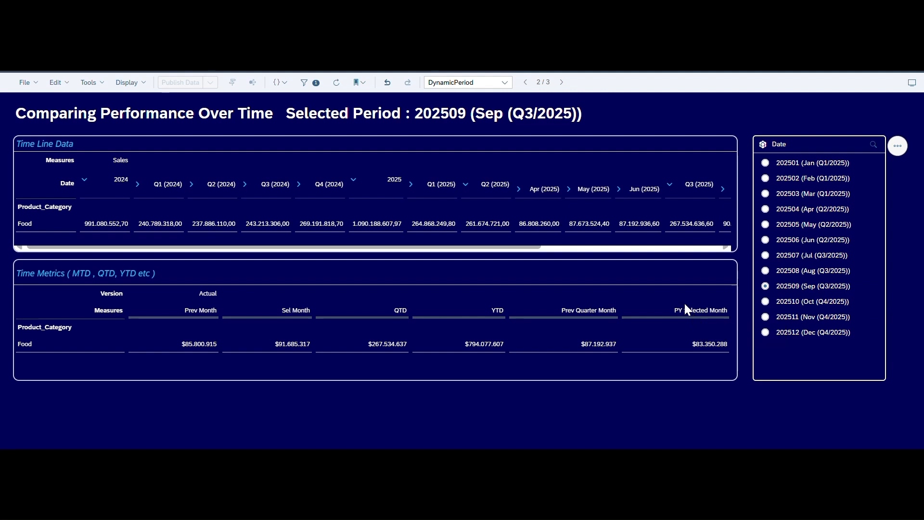
left_click(245, 185)
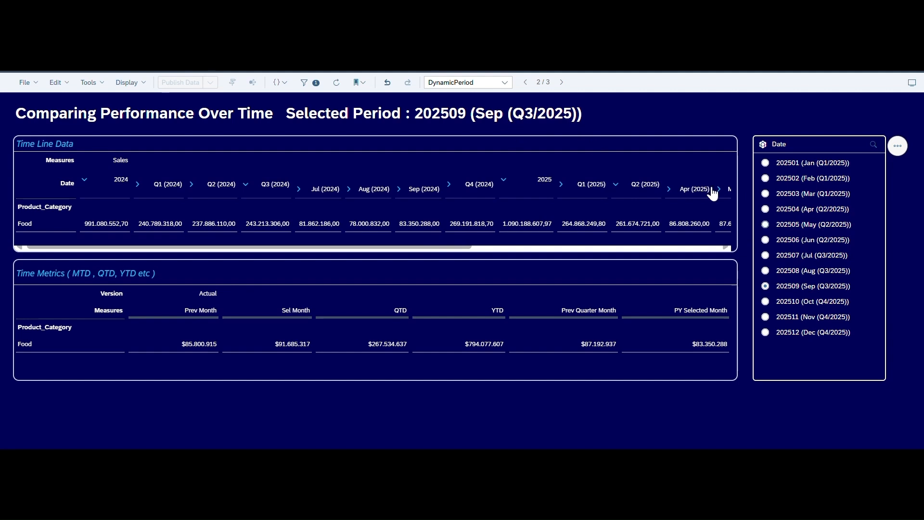
Open the DynamicPeriod Q page and select Q1 (2025) as the period.
left_click(508, 86)
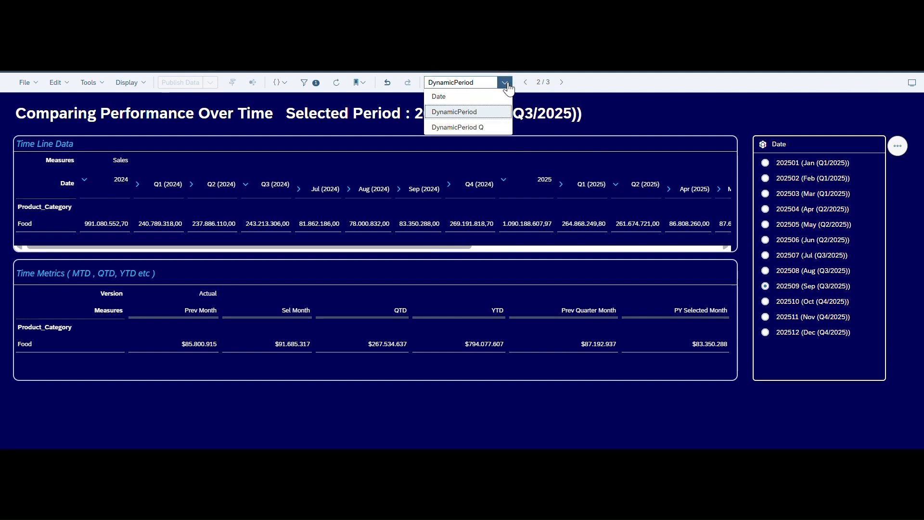
left_click(476, 127)
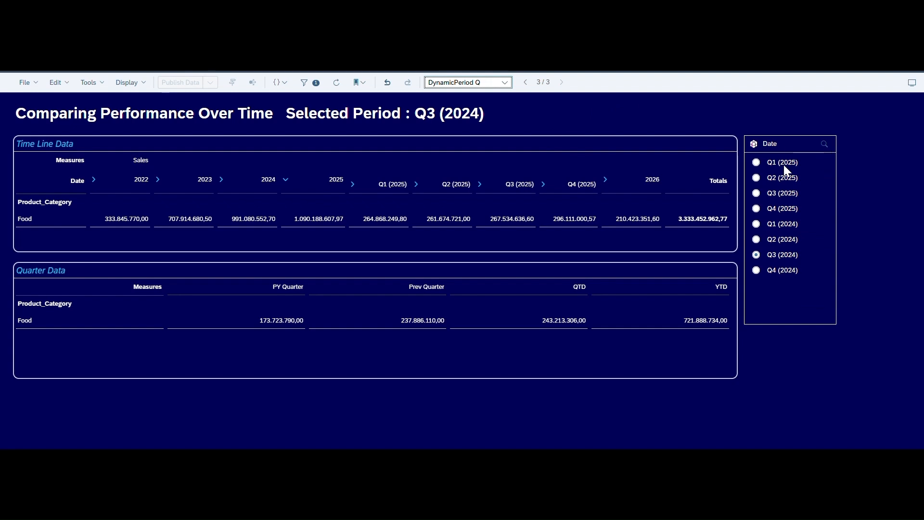
left_click(757, 163)
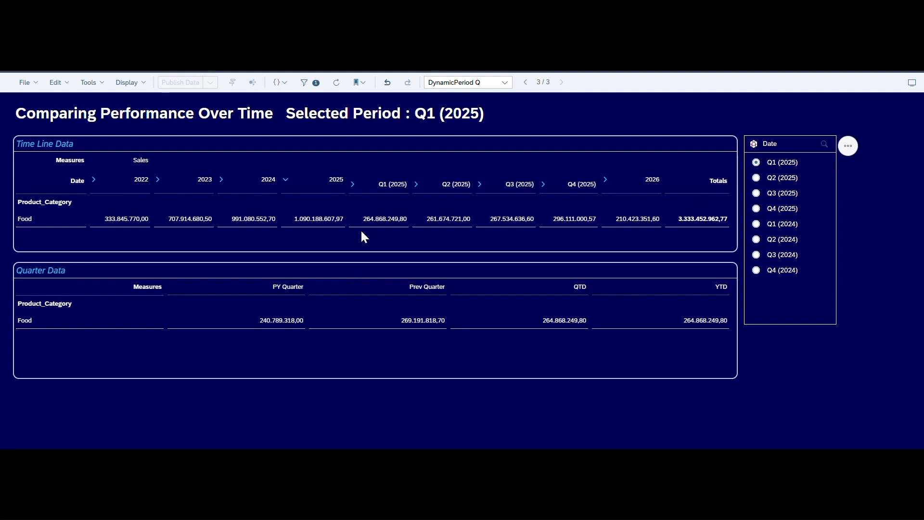
Expand 2024 into quarters in the Time Line Data table and examine the PY Quarter column in Quarter Data.
left_click(222, 180)
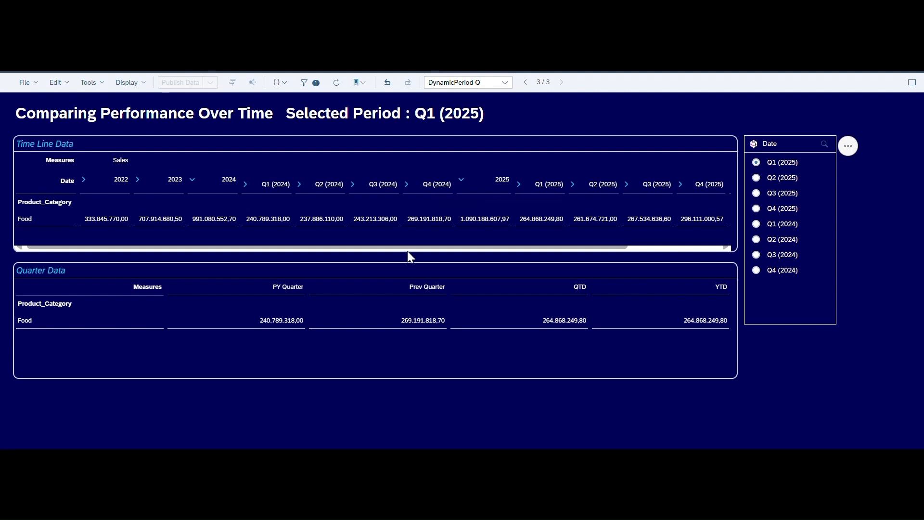
left_click(273, 291)
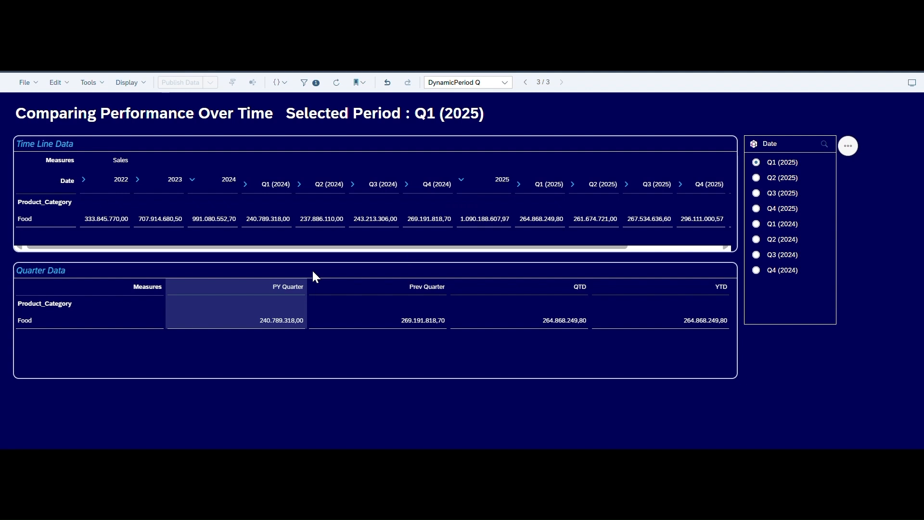
left_click(312, 272)
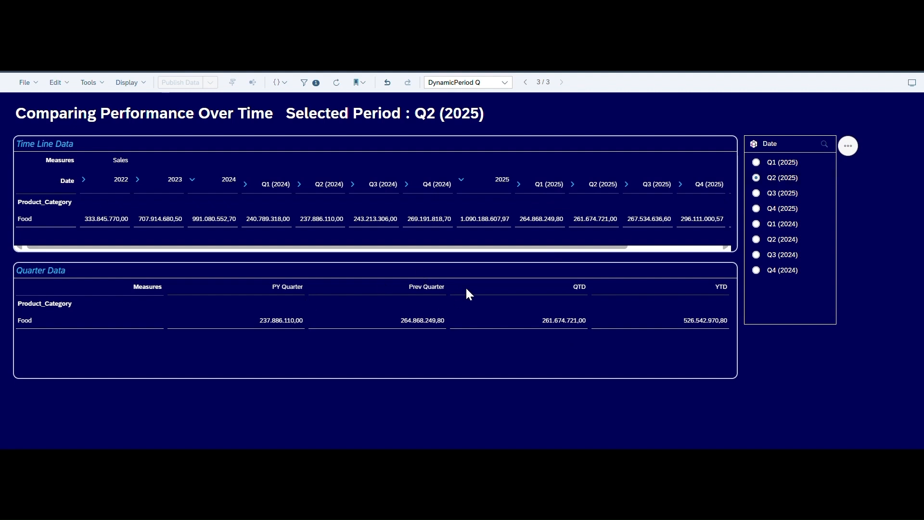
Switch the selected quarter to Q4 (2025) and to Q1 (2024) to compare the quarter metrics.
left_click(757, 209)
left_click(757, 225)
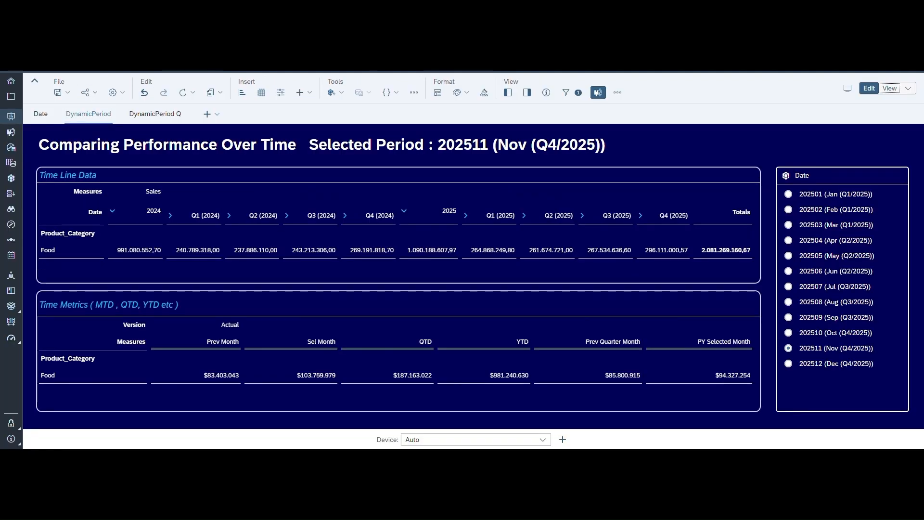
Open the filter definition of the Date input control on the DynamicPeriod page.
left_click(80, 113)
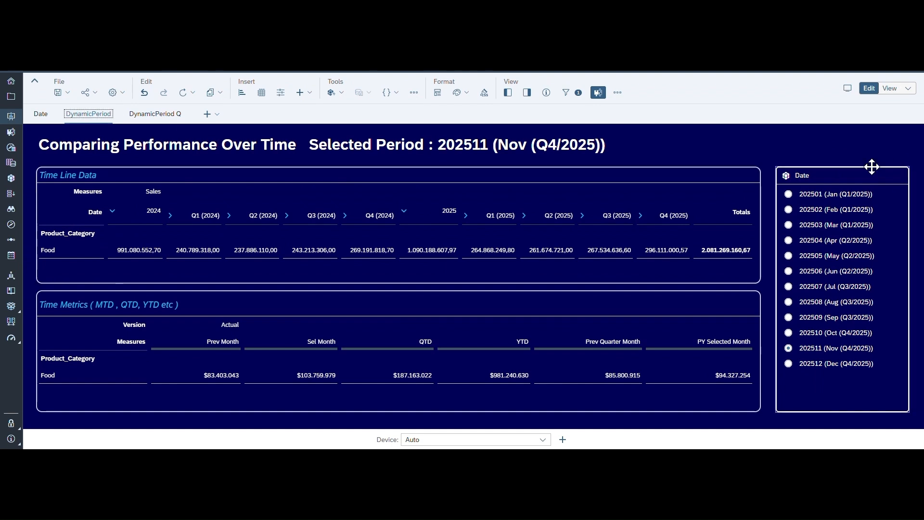
left_click(851, 172)
left_click(894, 178)
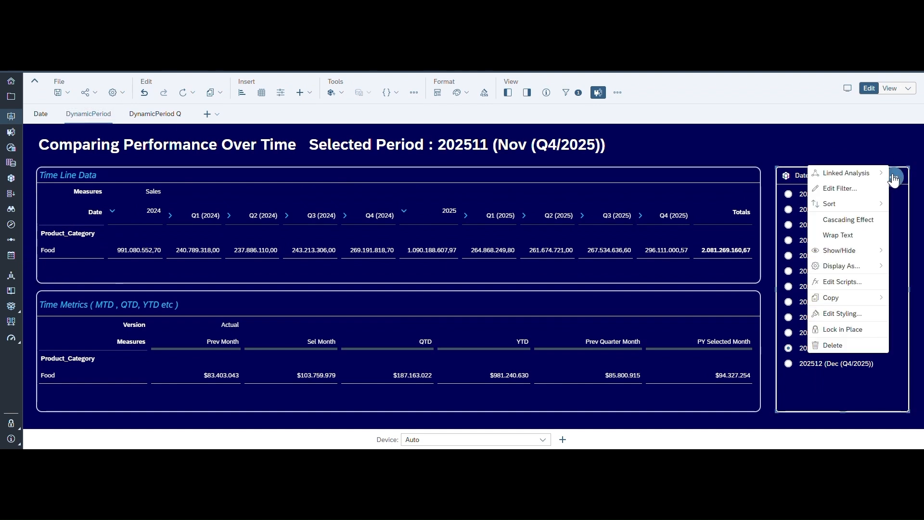
left_click(849, 188)
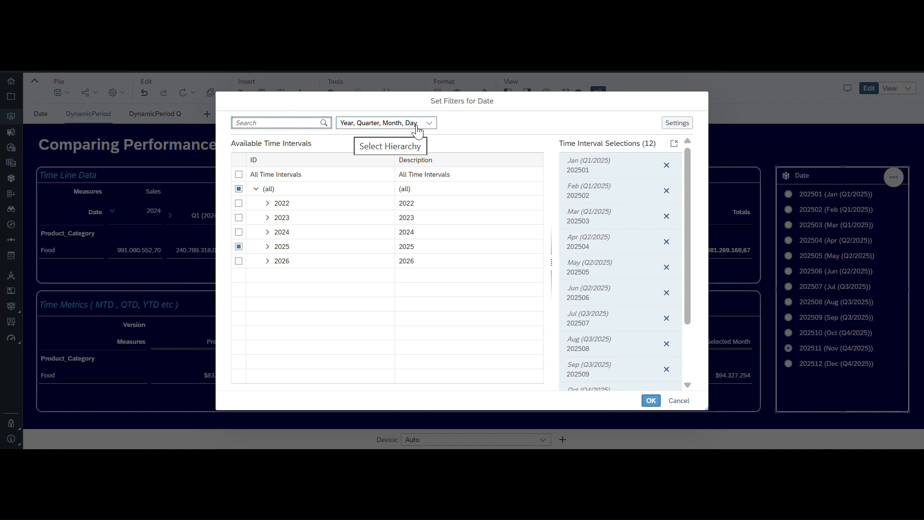
Examine the months selected under 2025 Q1 and the date filter's display and selection settings, leaving without changes.
left_click(268, 247)
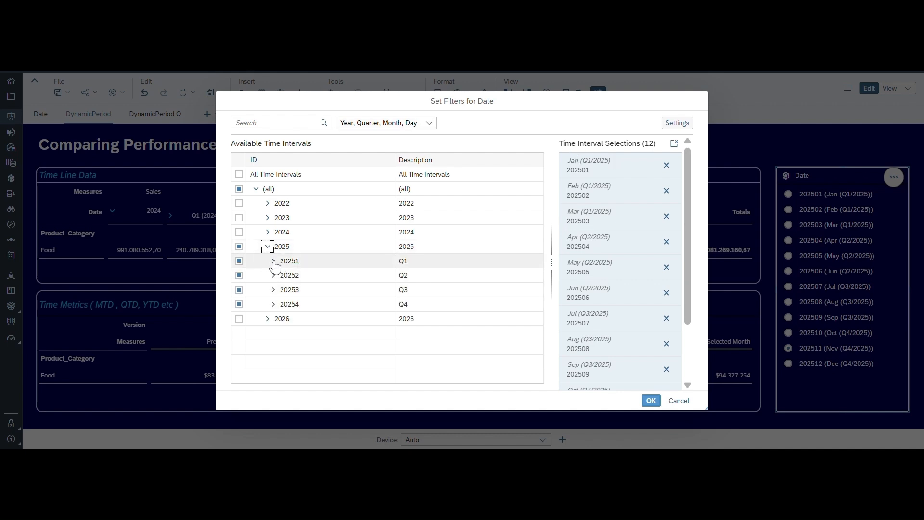
left_click(273, 261)
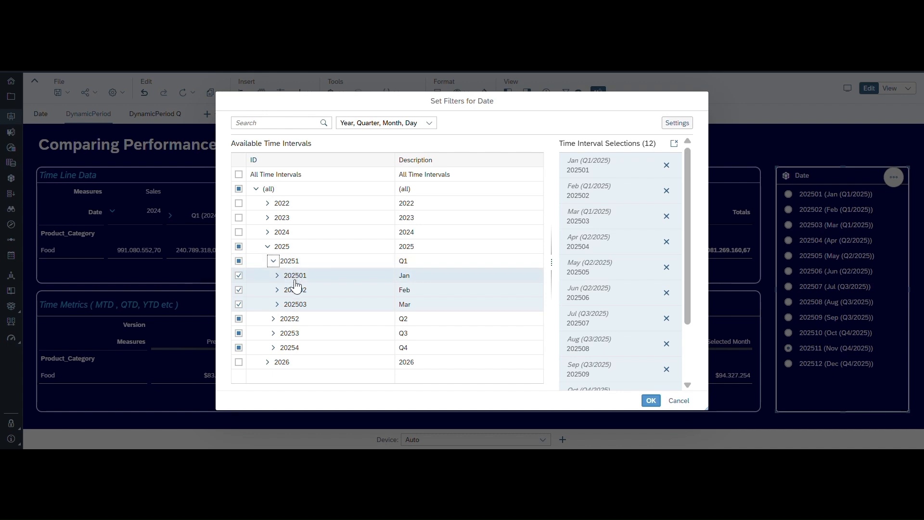
left_click(680, 125)
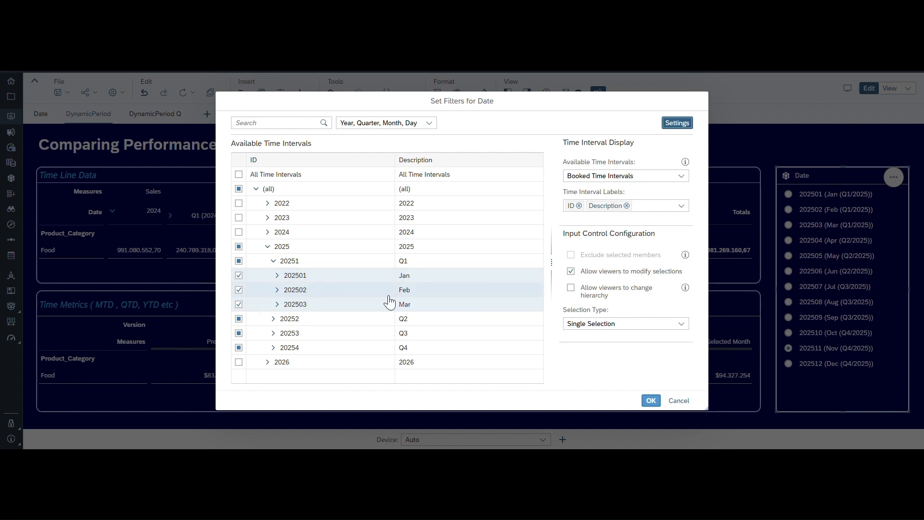
left_click(679, 400)
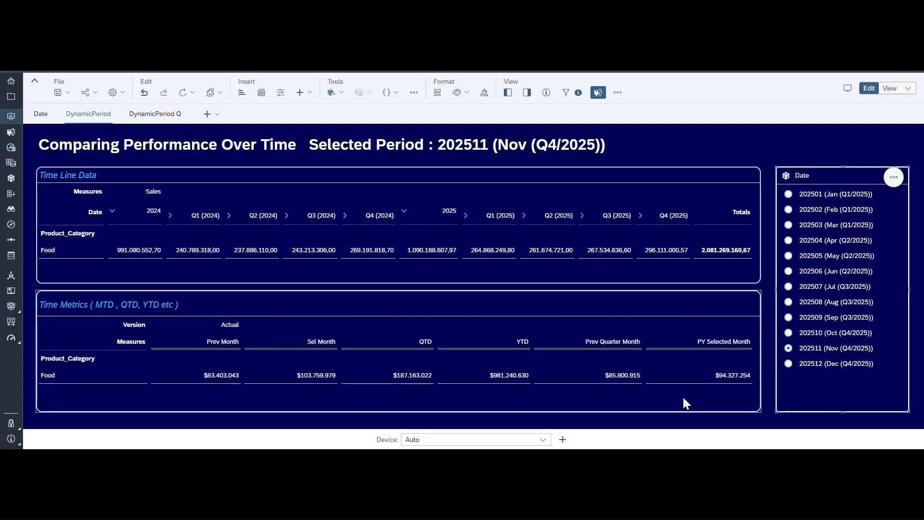
Open the filter definition of the Date input control on the DynamicPeriod Q page.
left_click(154, 120)
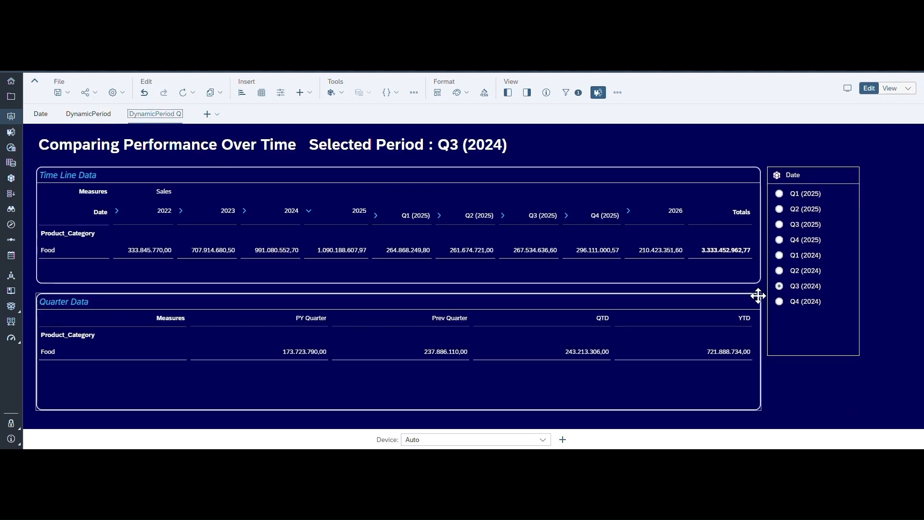
left_click(828, 169)
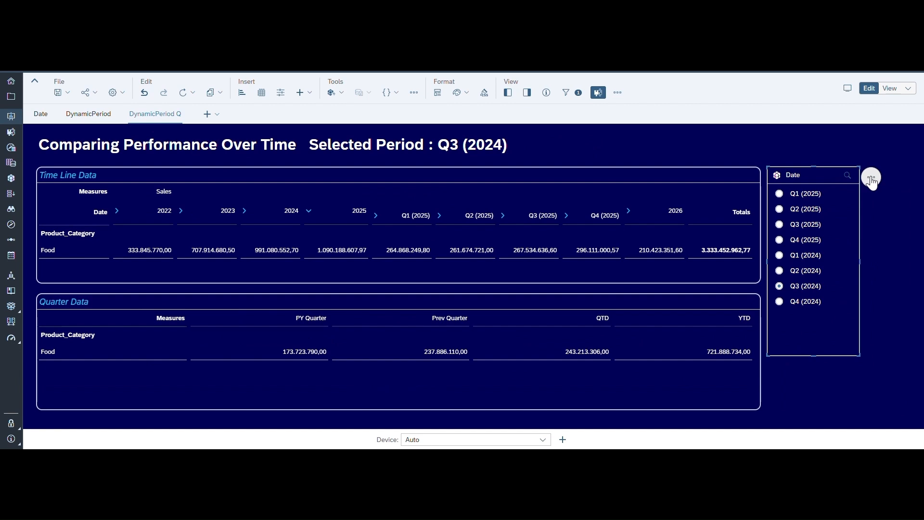
left_click(871, 180)
left_click(819, 187)
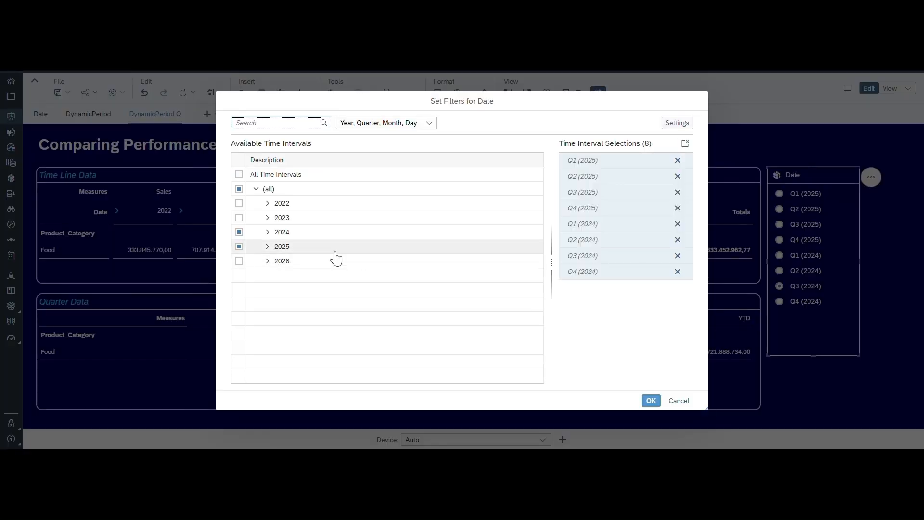
Expand 2024 and its Q1 to examine the selected time intervals, and accept the date filter.
left_click(268, 232)
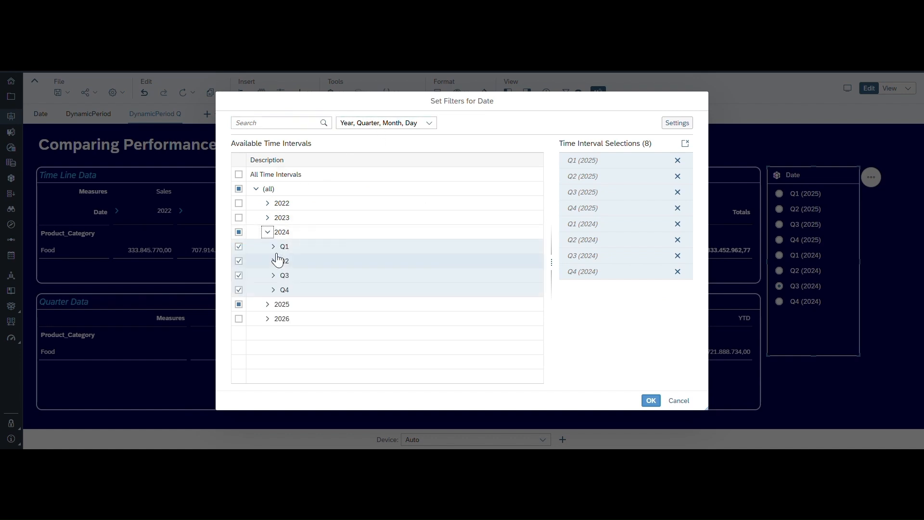
left_click(273, 246)
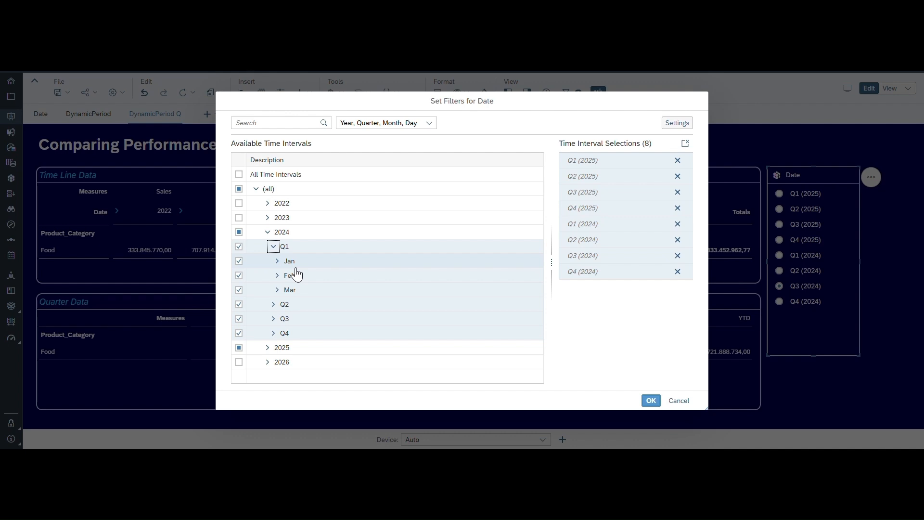
left_click(650, 401)
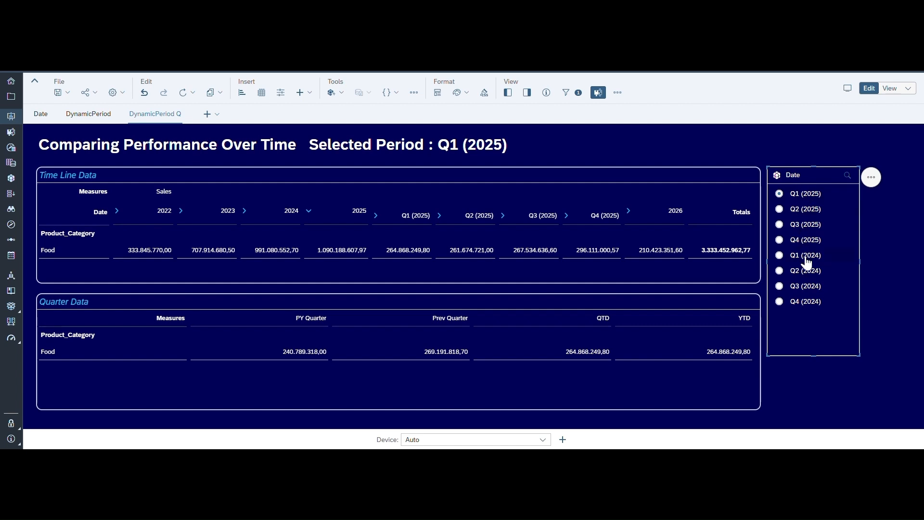
Return to the DynamicPeriod page and select the Time Metrics table.
left_click(87, 115)
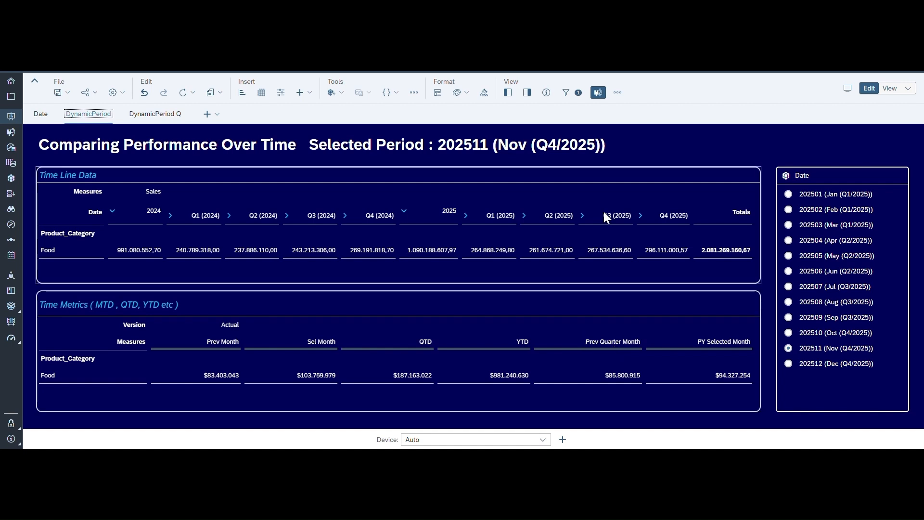
left_click(686, 307)
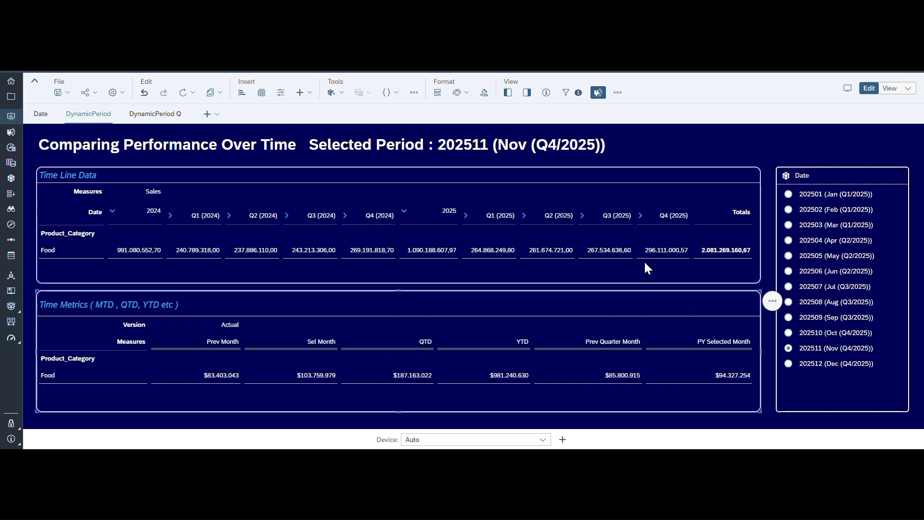
Open the Sel Month restricted measure from the Time Metrics table's story calculations for editing.
left_click(527, 92)
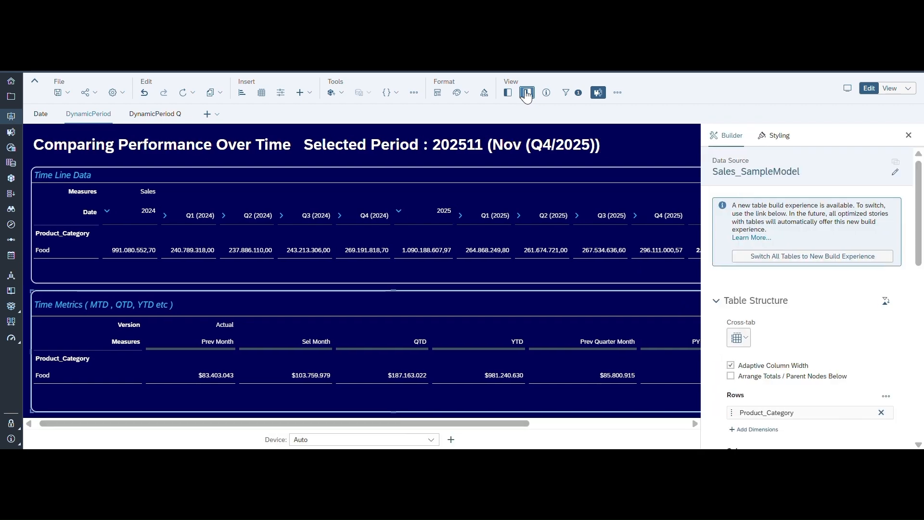
left_click(908, 135)
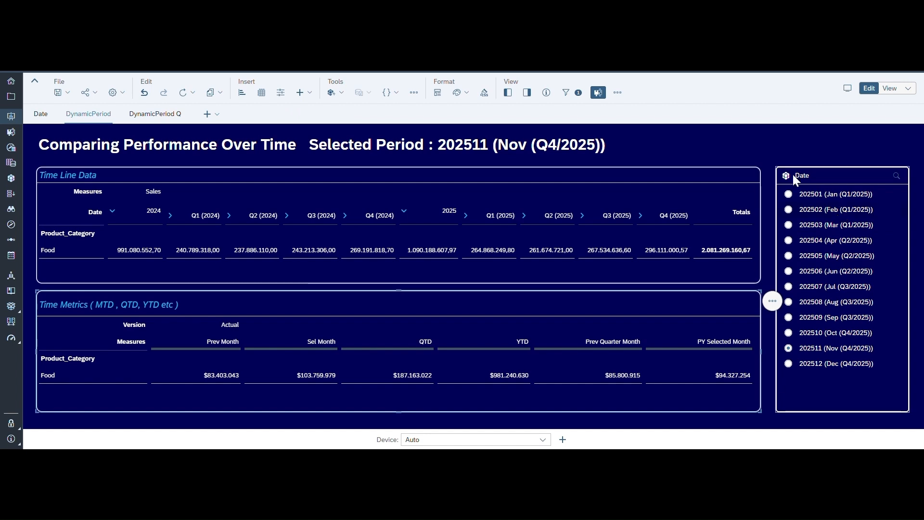
left_click(527, 92)
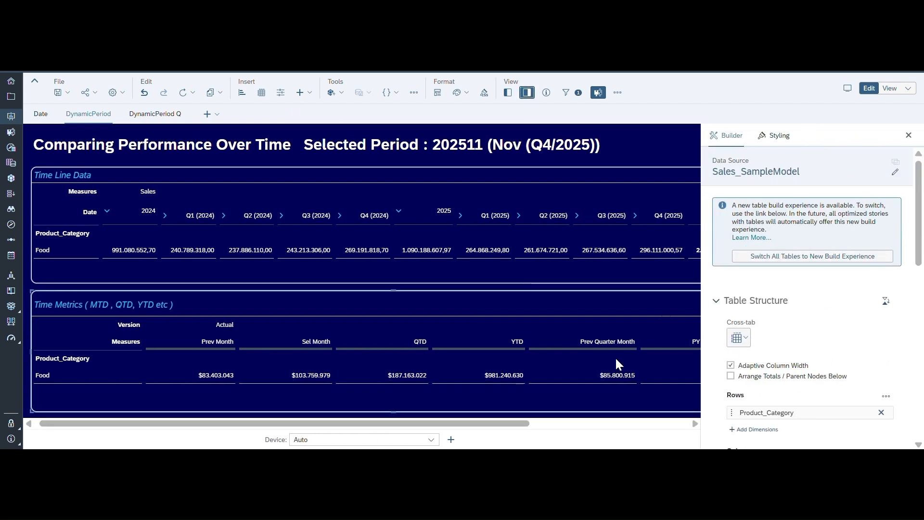
scroll(770, 327, "down", 4)
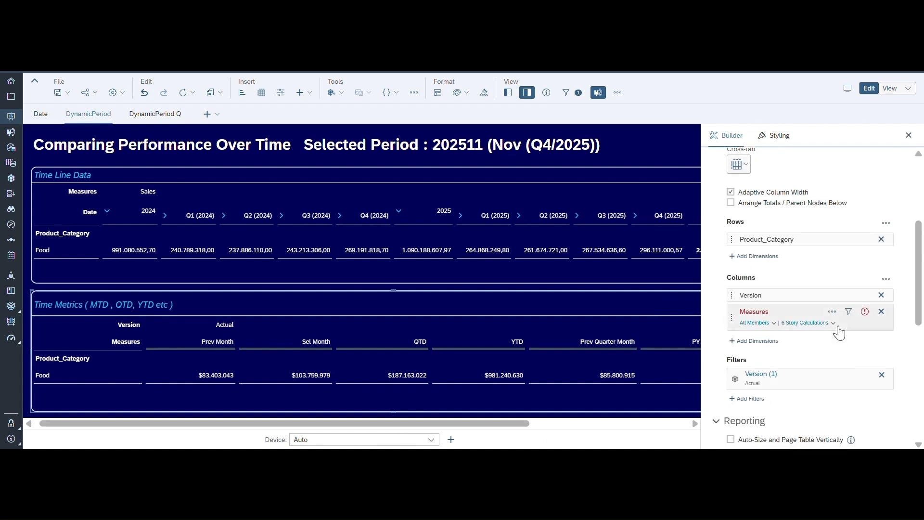
left_click(833, 324)
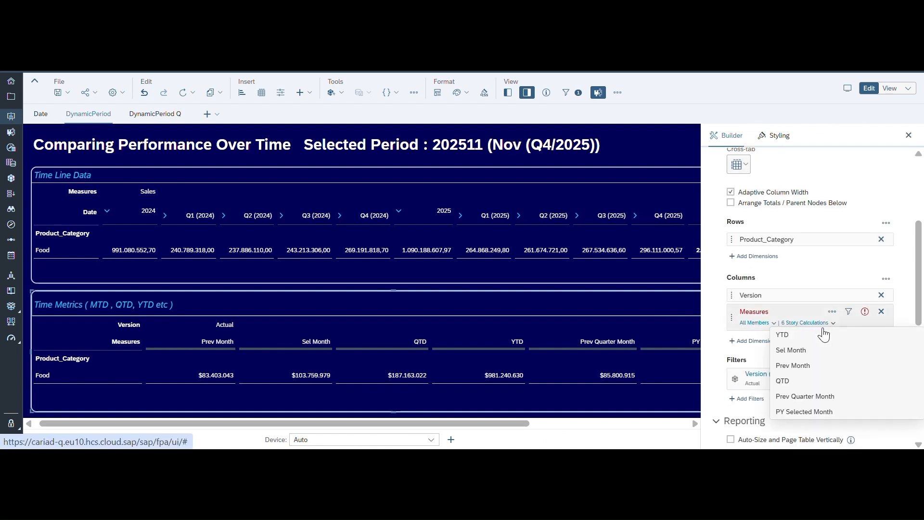
mouse_move(885, 361)
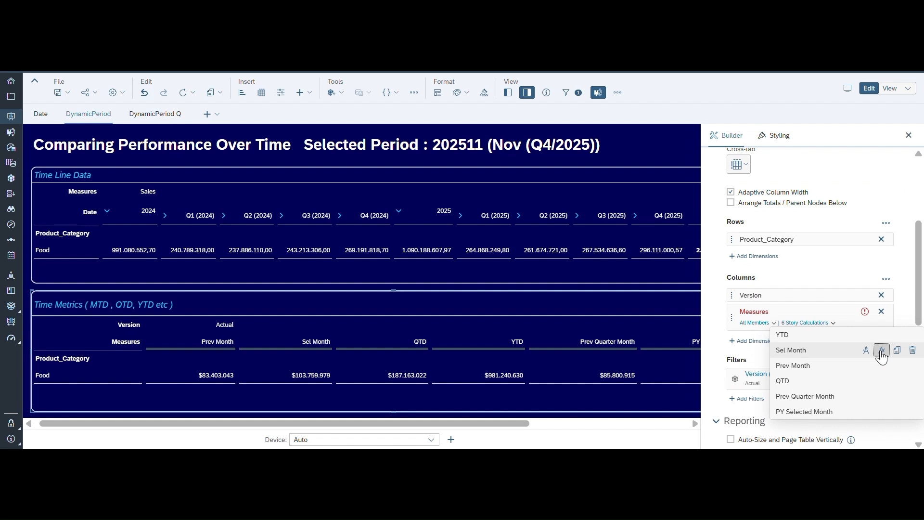
left_click(881, 351)
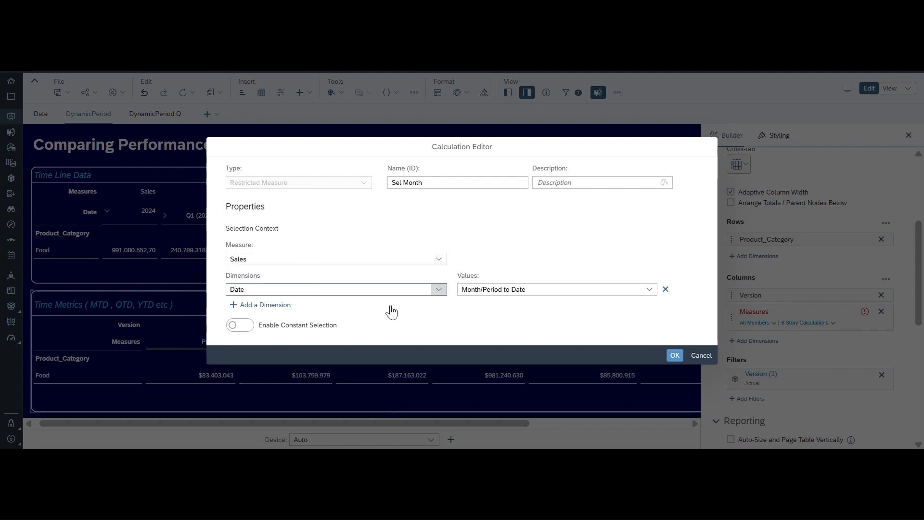
Try Previous Month/Period as the Date value of the Sel Month calculation.
left_click(650, 289)
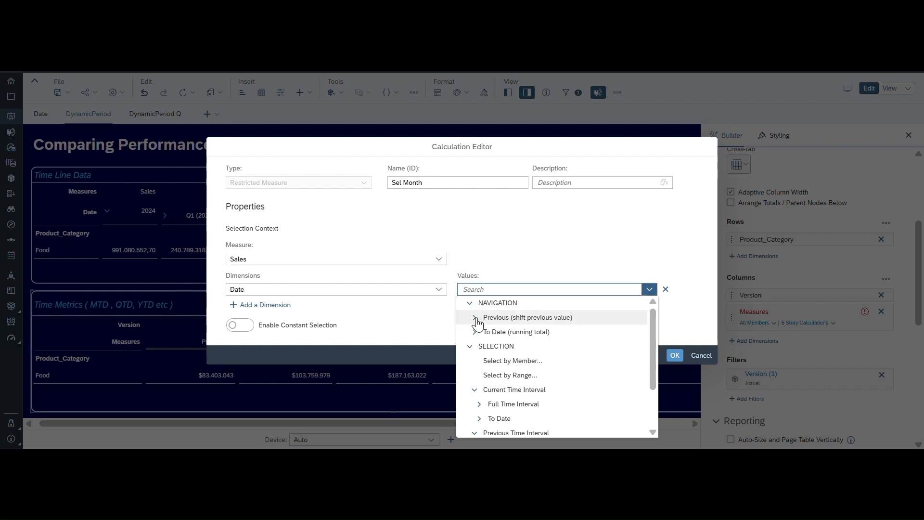
left_click(475, 318)
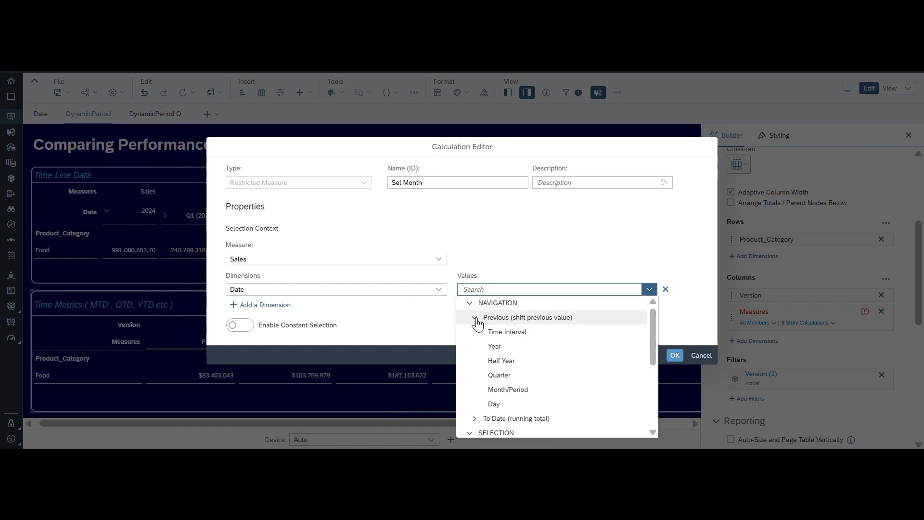
left_click(518, 391)
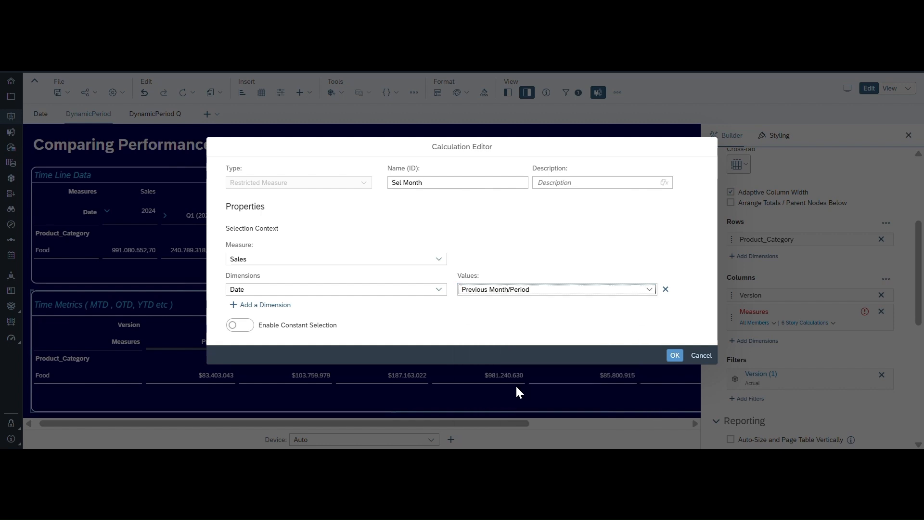
Set the Date value of Sel Month to the running total Month/Period to Date and accept the calculation.
left_click(649, 289)
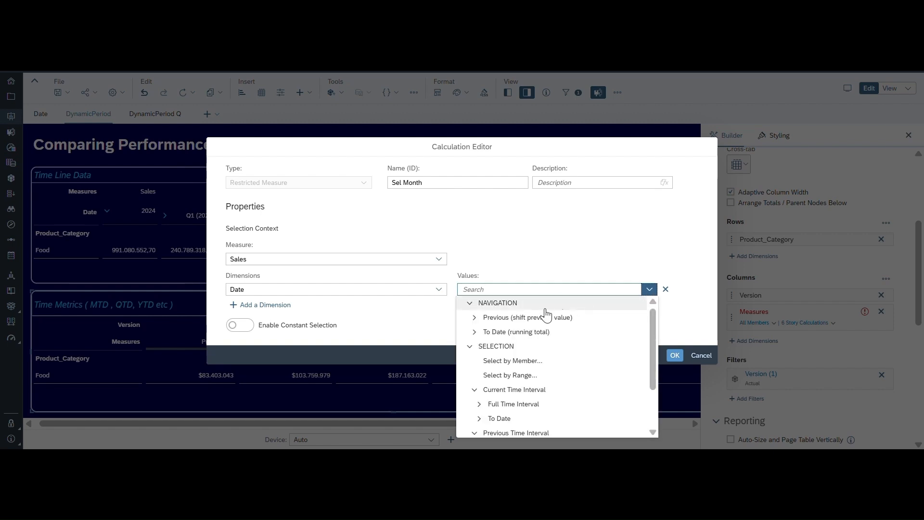
left_click(475, 332)
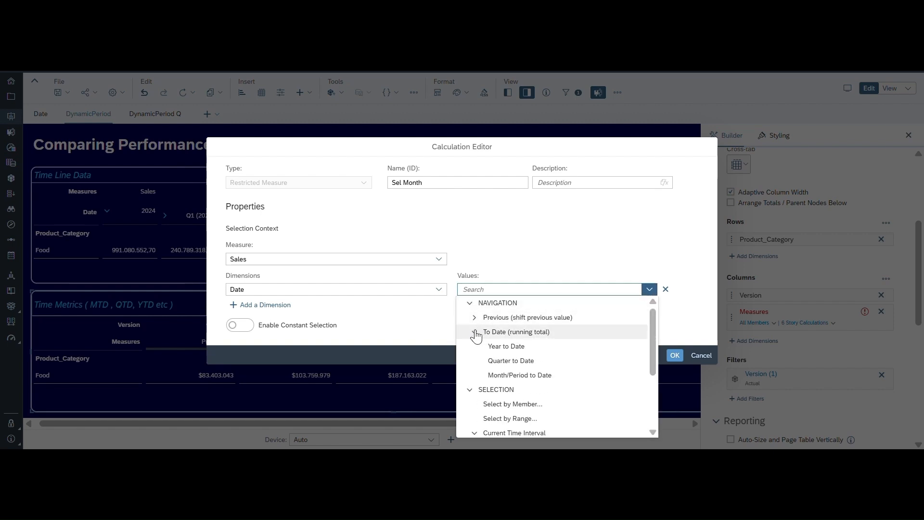
left_click(528, 375)
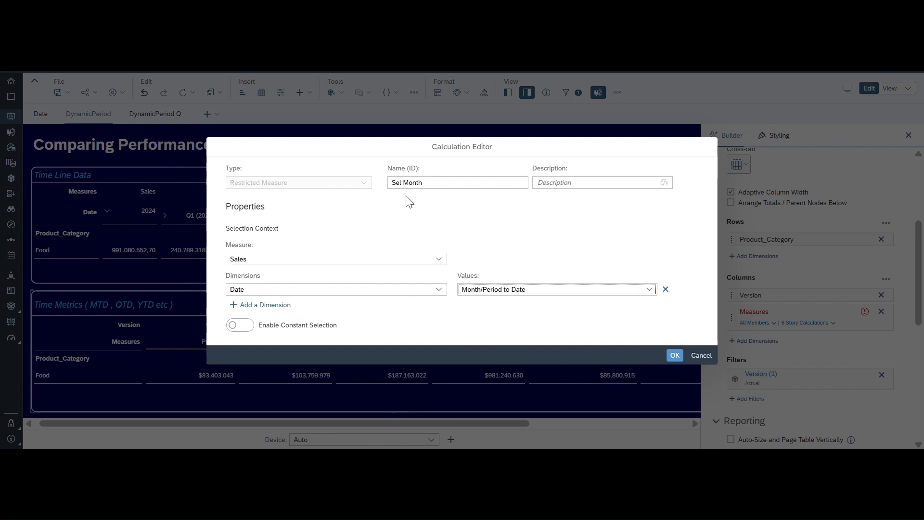
left_click(675, 355)
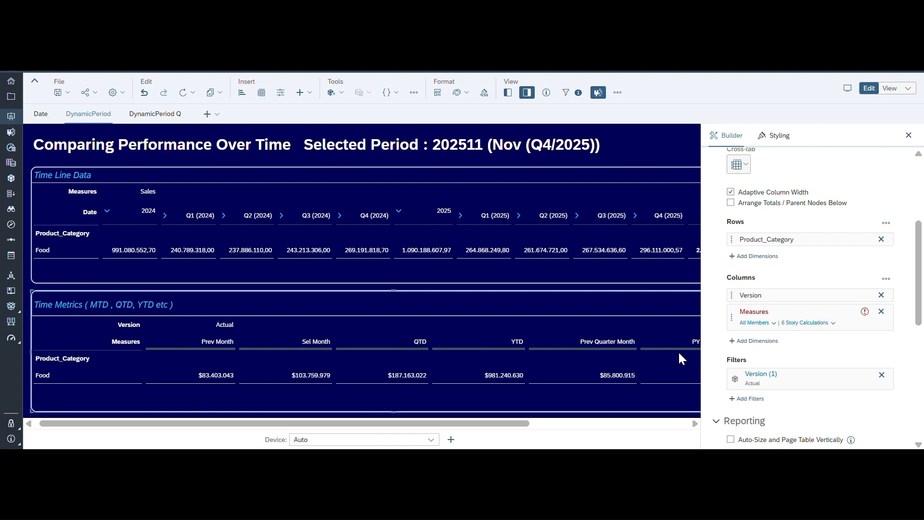
Edit the Prev Month calculation, choose Previous Month/Period as its Date value, and accept it.
left_click(833, 323)
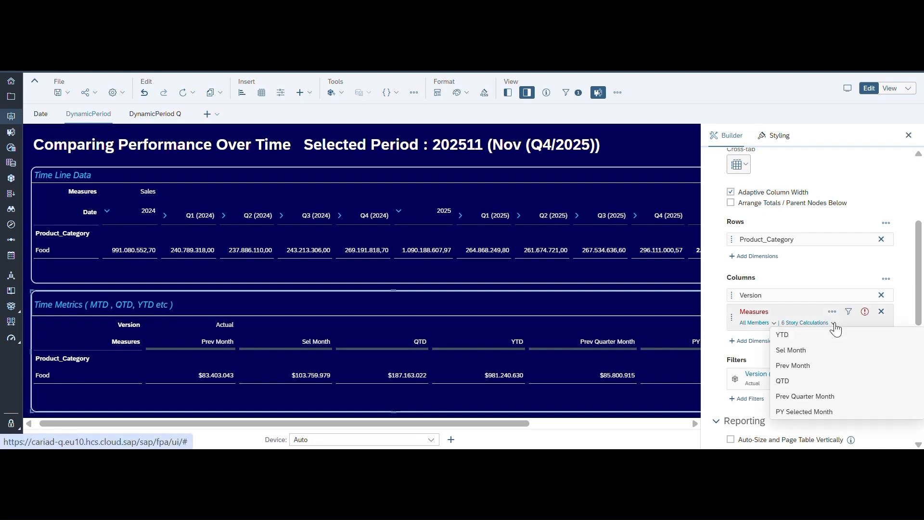
mouse_move(807, 365)
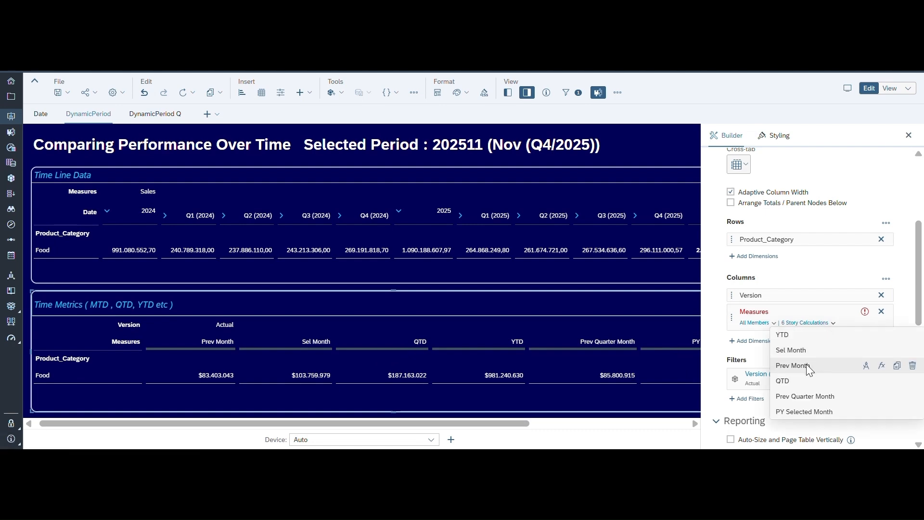
left_click(880, 365)
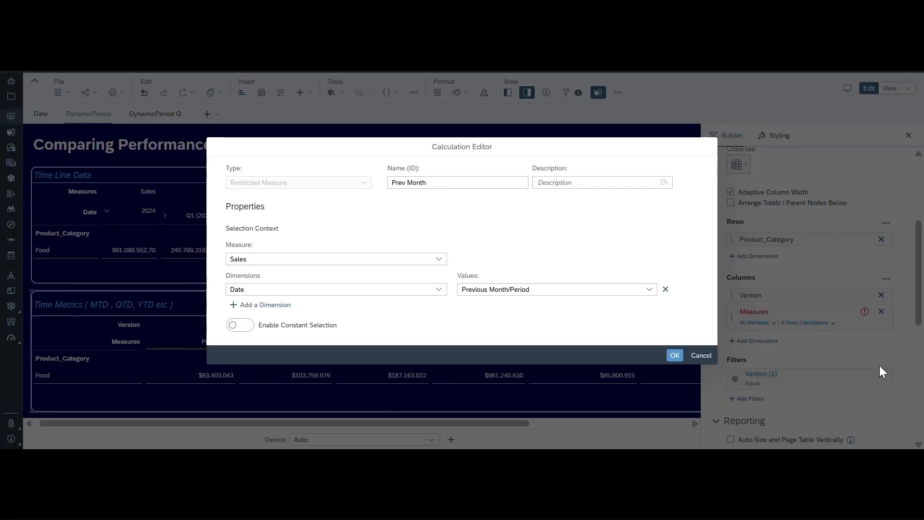
left_click(648, 290)
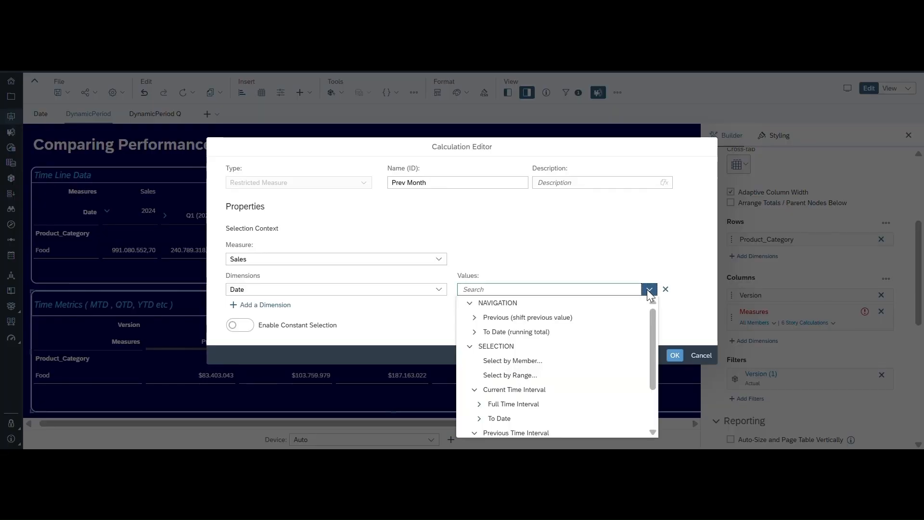
left_click(474, 317)
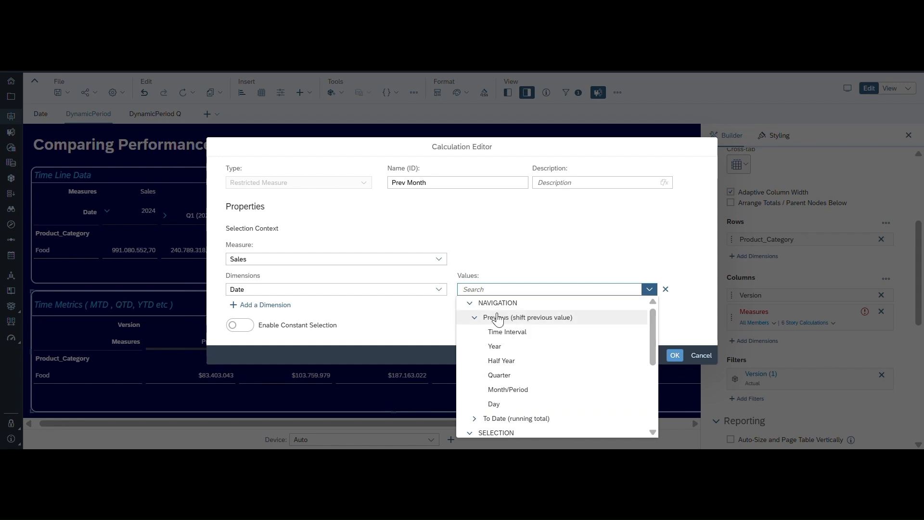
left_click(519, 395)
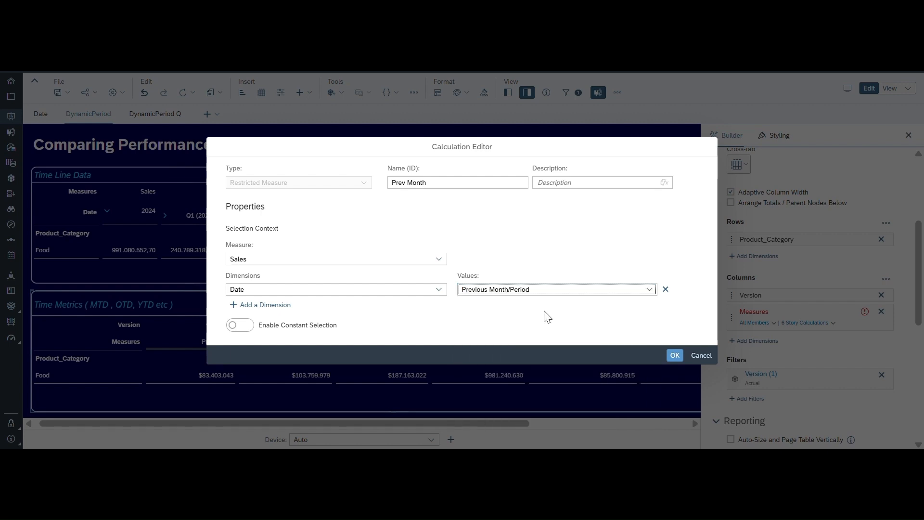
left_click(674, 355)
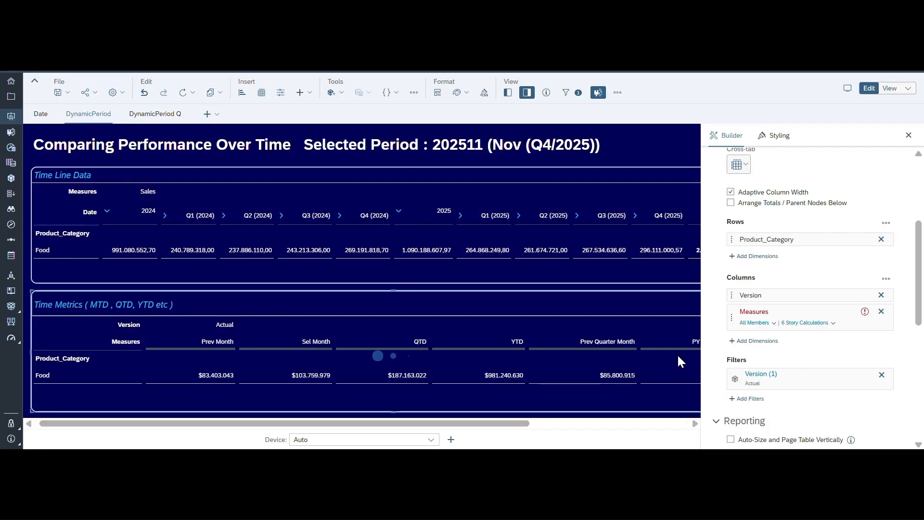
Edit the YTD calculation and choose the running total Year to Date as its Date value.
left_click(833, 322)
mouse_move(801, 330)
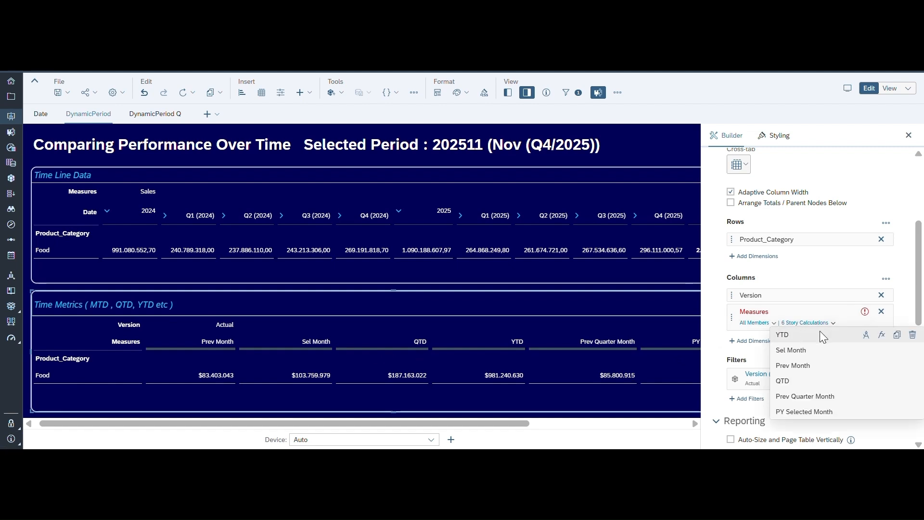
left_click(878, 336)
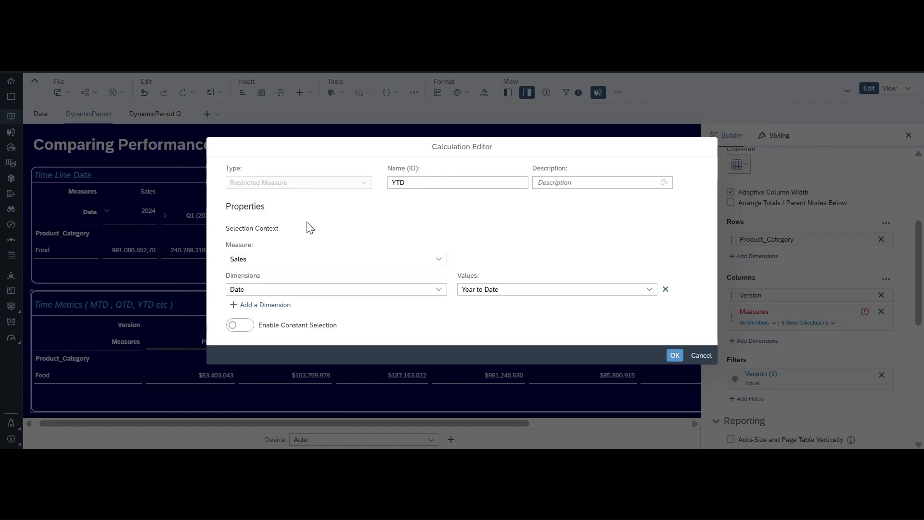
left_click(648, 288)
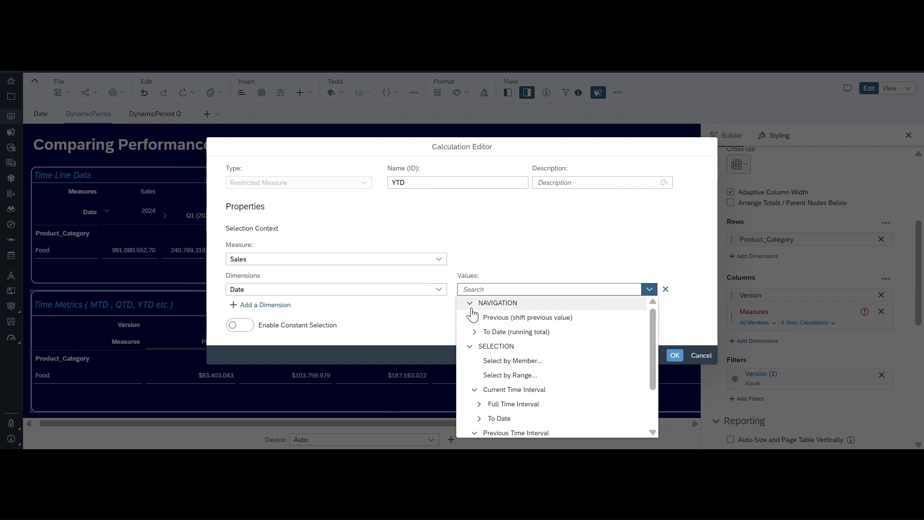
left_click(474, 332)
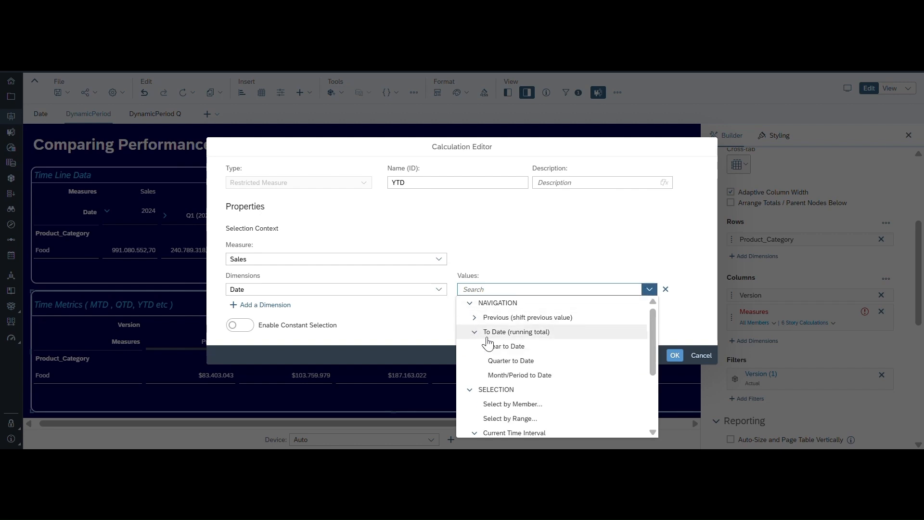
left_click(509, 348)
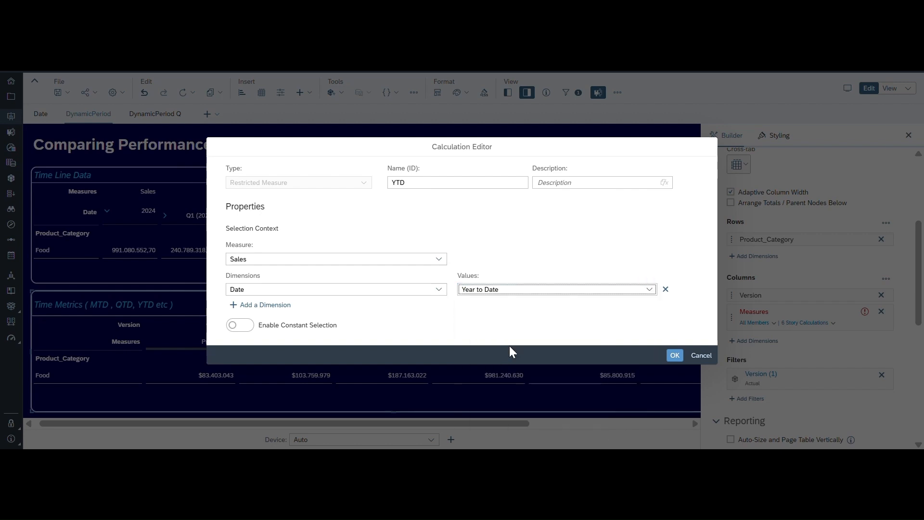
Examine the navigation, selection and input control options for the YTD calculation's Date value, leaving without changes and closing the table settings.
left_click(647, 291)
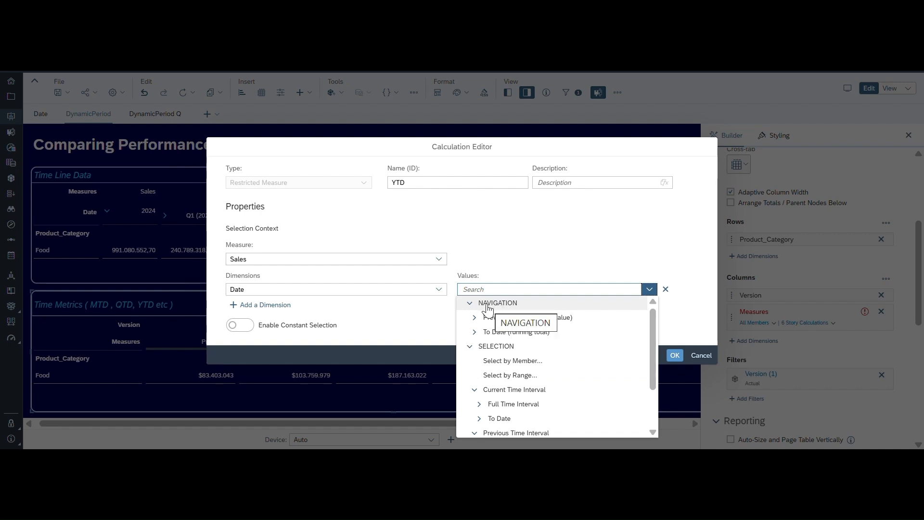
left_click(470, 347)
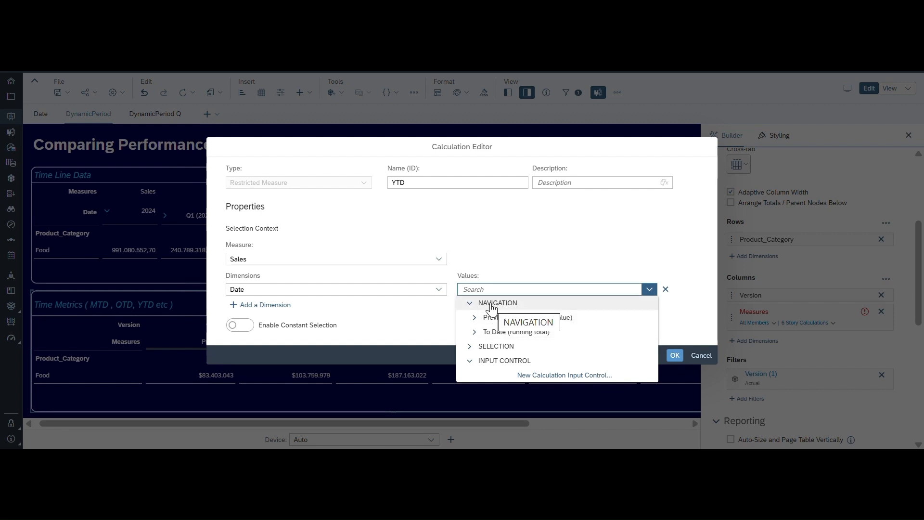
left_click(701, 355)
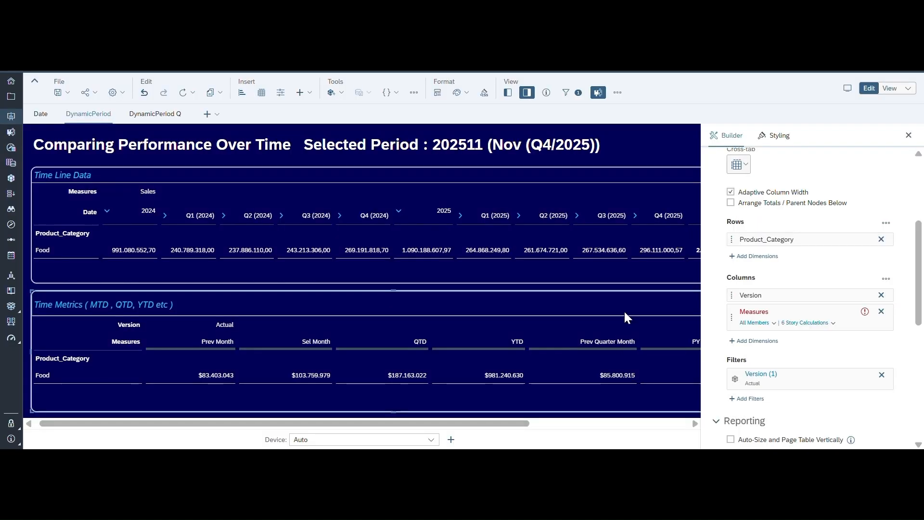
left_click(908, 136)
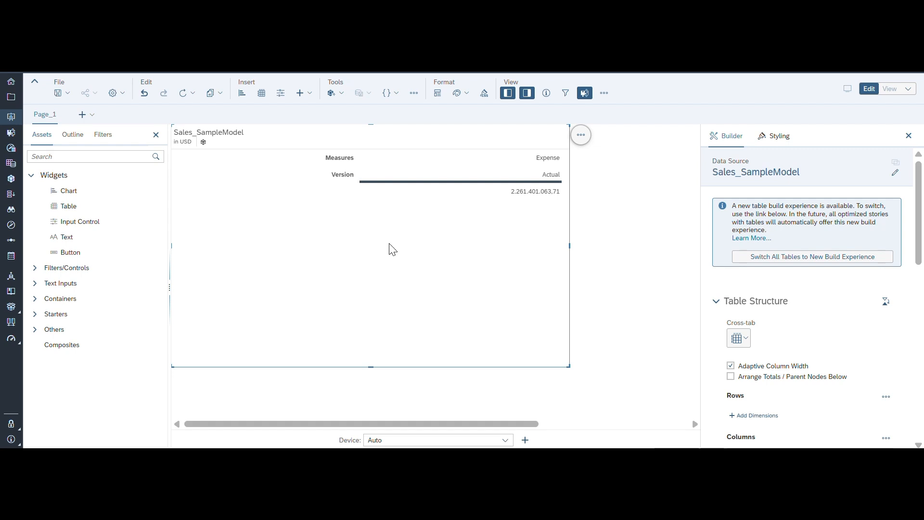
In the table's Measures filter, replace Expense with Sales, QTD ( Model), MTD ( Model), YTD (Model) and YOY (Model).
scroll(824, 334, "down", 5)
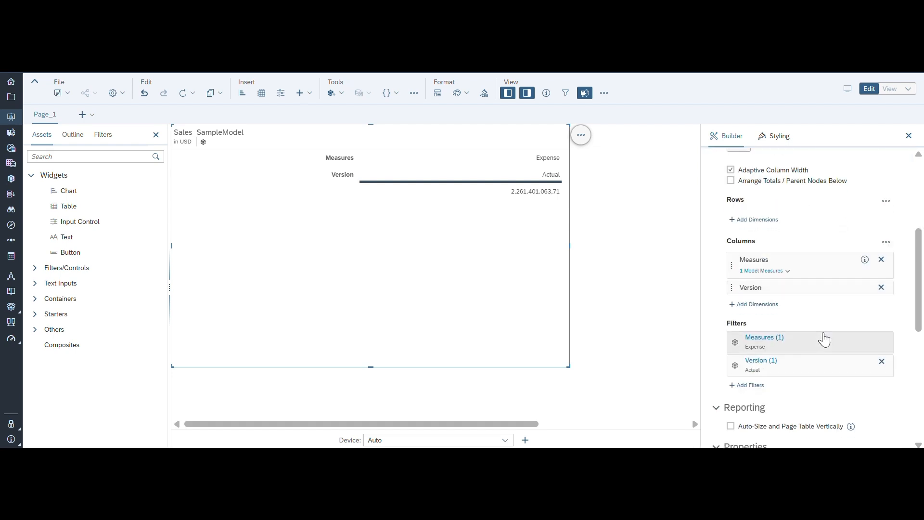
left_click(772, 343)
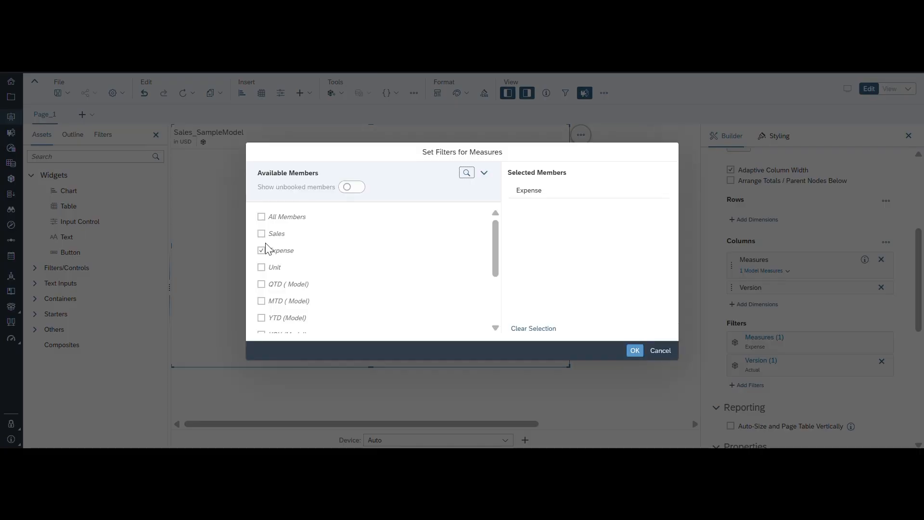
left_click(262, 250)
left_click(260, 234)
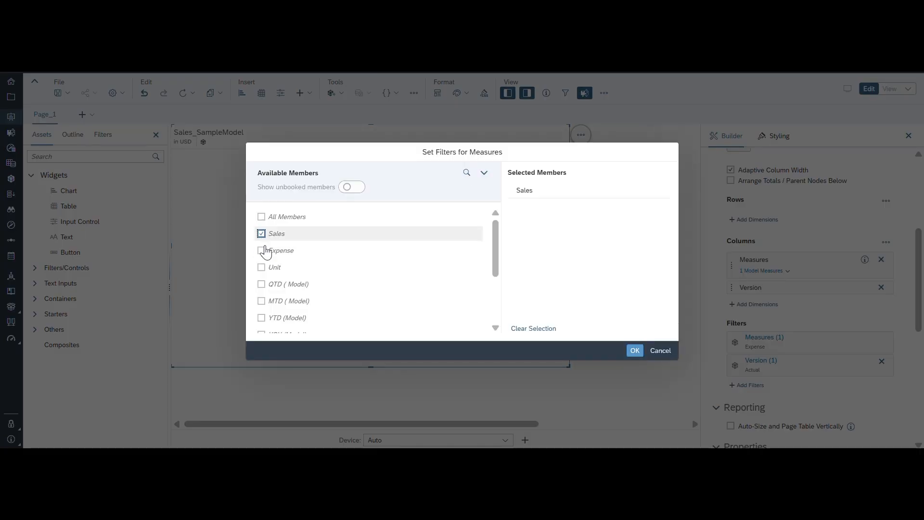
left_click(261, 284)
left_click(261, 301)
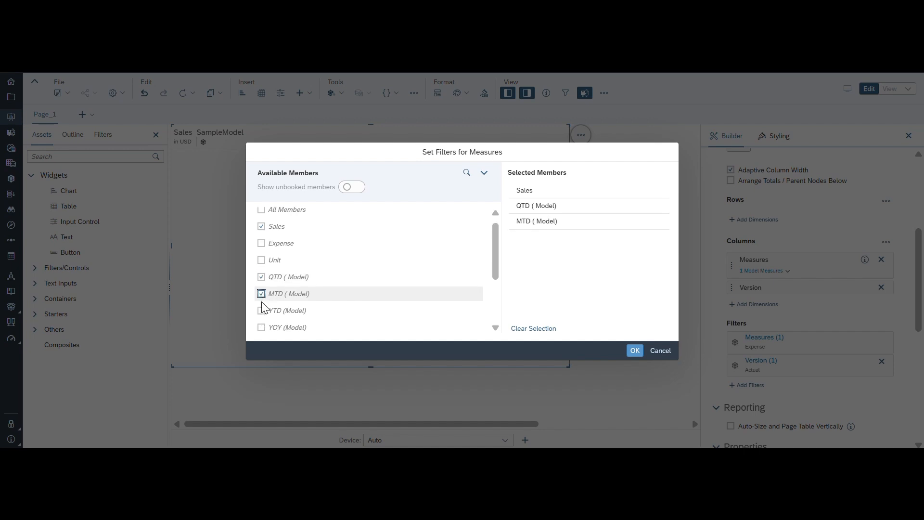
scroll(262, 294, "down", 1)
left_click(261, 279)
left_click(262, 296)
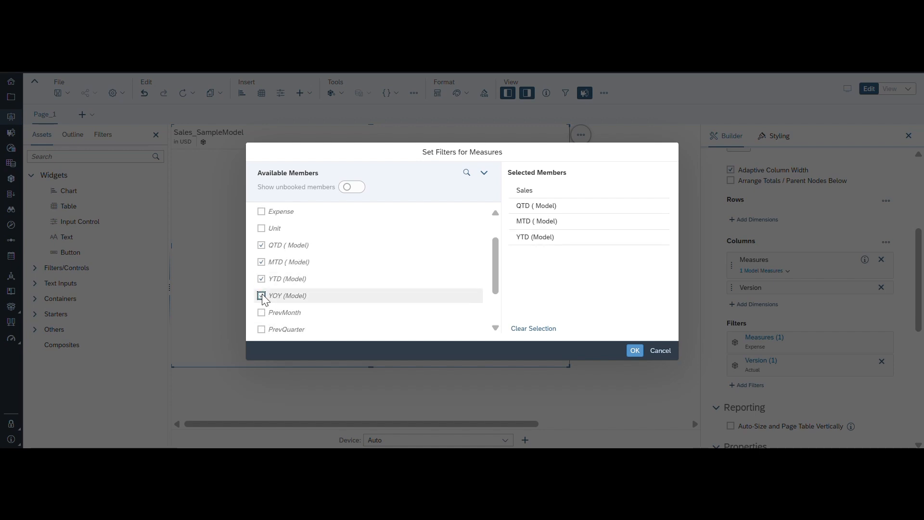
Add PrevMonth, PrevQuarter, PY, PYCurrmonth and PYcurrQuarter to the Measures filter and accept the selection.
left_click(262, 309)
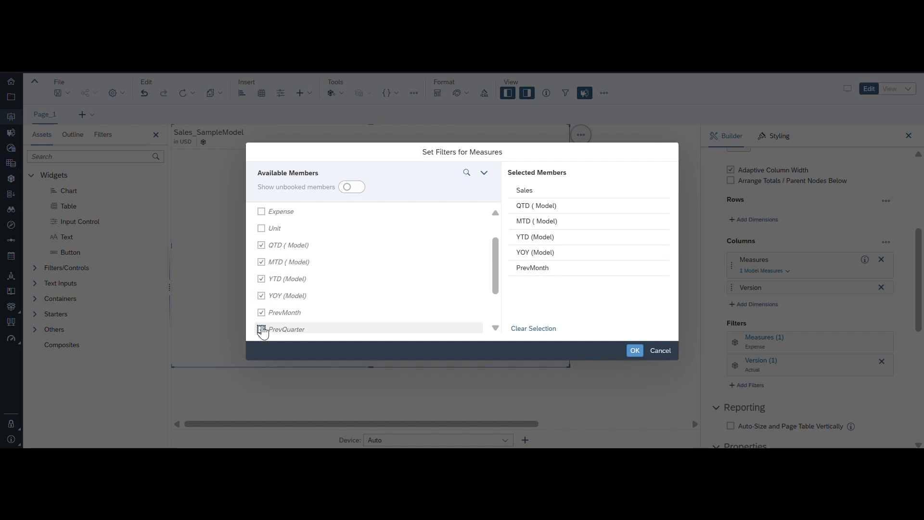
left_click(261, 329)
scroll(263, 328, "down", 1)
left_click(261, 307)
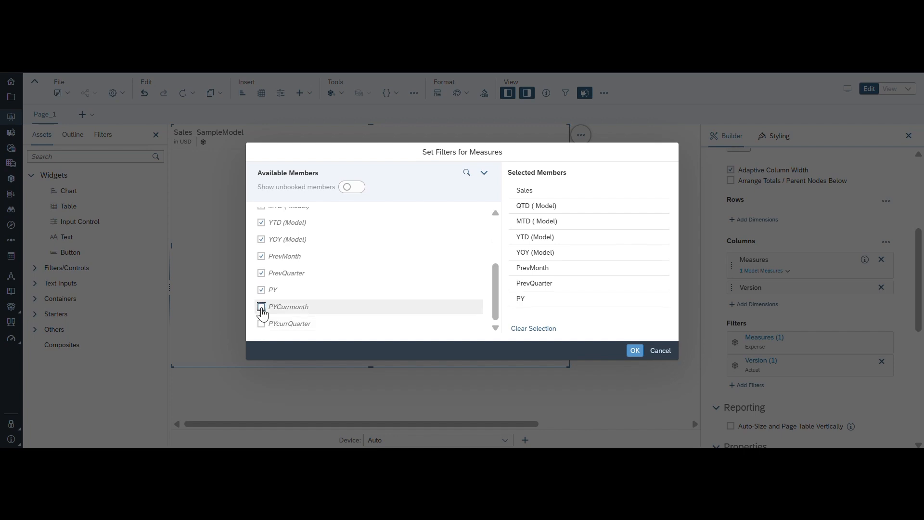
left_click(261, 323)
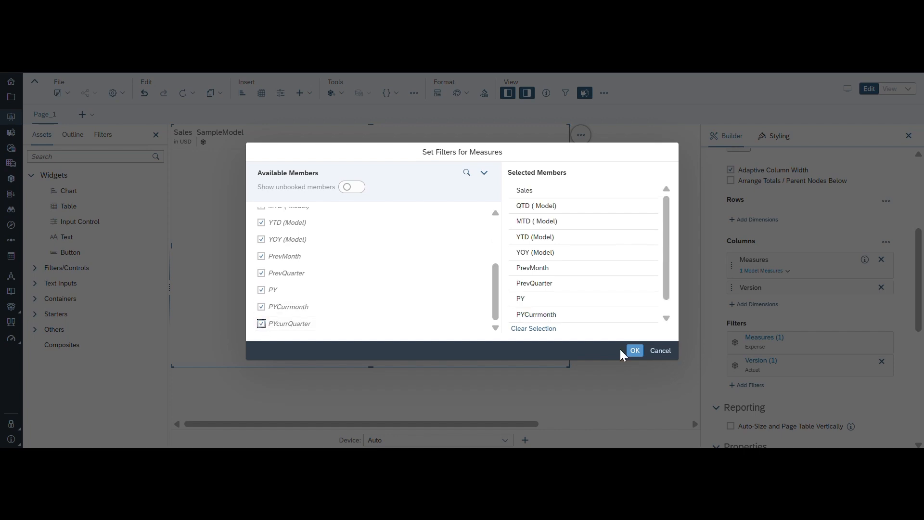
left_click(635, 350)
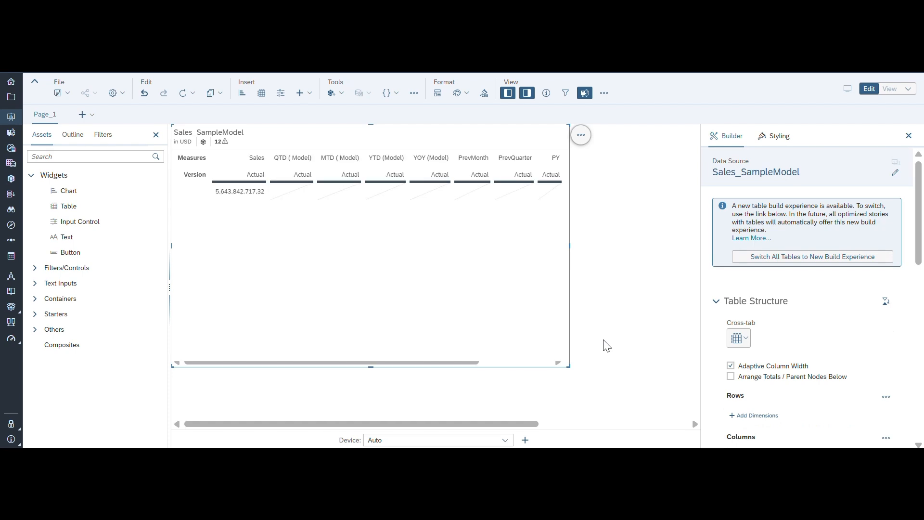
Review the new table's warnings and examine the calculated measures and their formulas in the model.
left_click(220, 143)
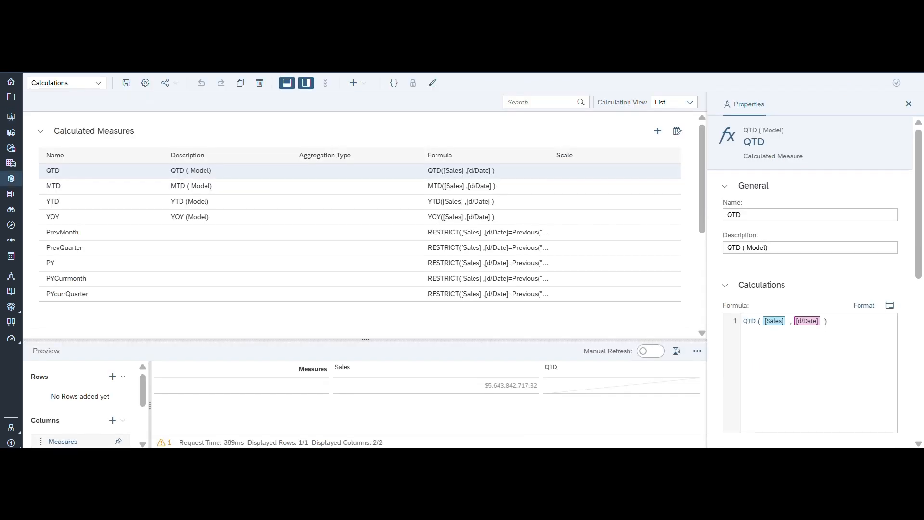
left_click(251, 233)
scroll(732, 314, "down", 5)
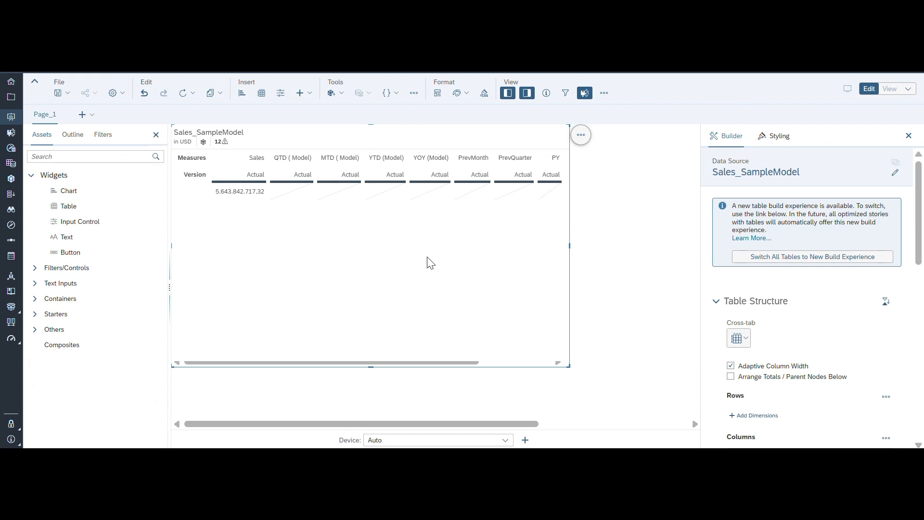
Add the required Date dimension to the table's rows.
scroll(782, 374, "down", 2)
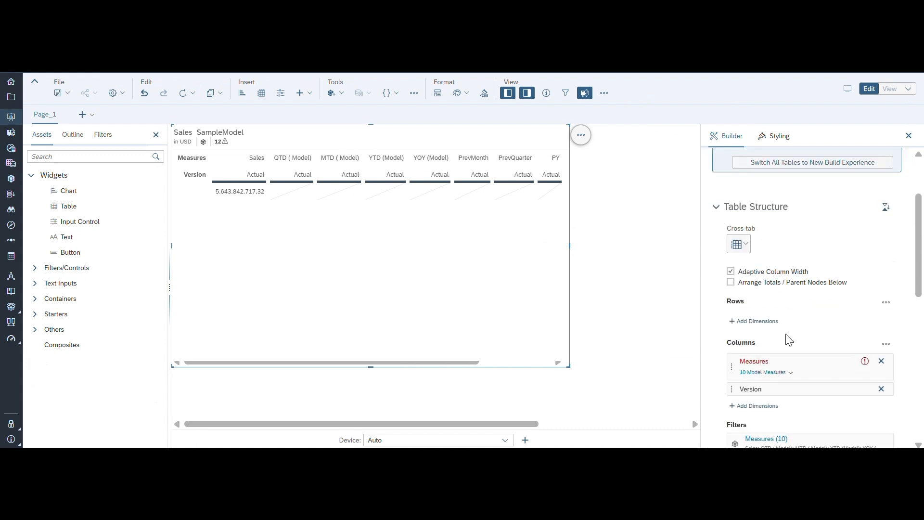
scroll(779, 332, "down", 1)
left_click(764, 306)
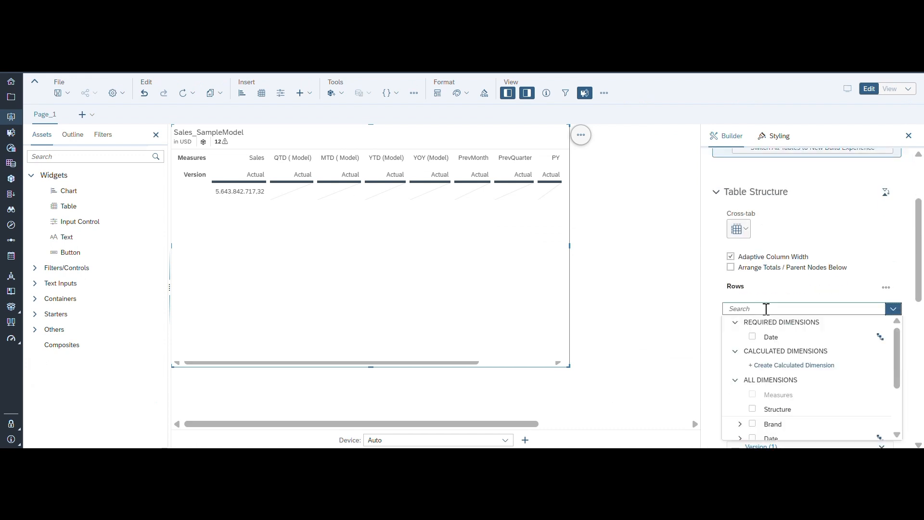
left_click(753, 337)
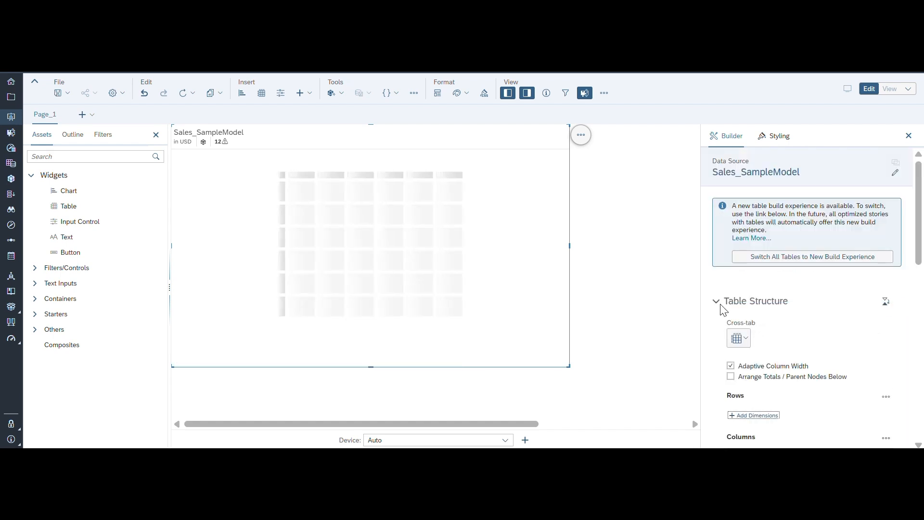
left_click(630, 216)
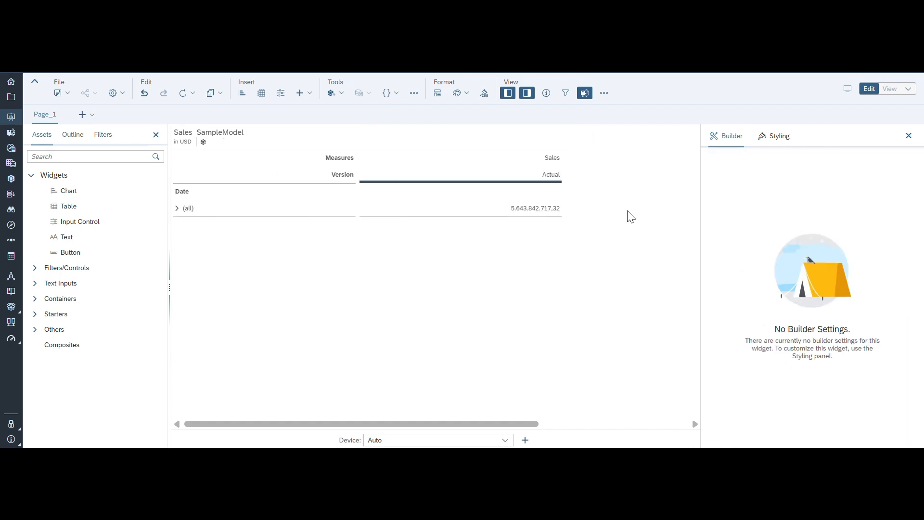
Select the table and widen it to make room for more measure columns.
left_click(513, 223)
scroll(781, 404, "down", 3)
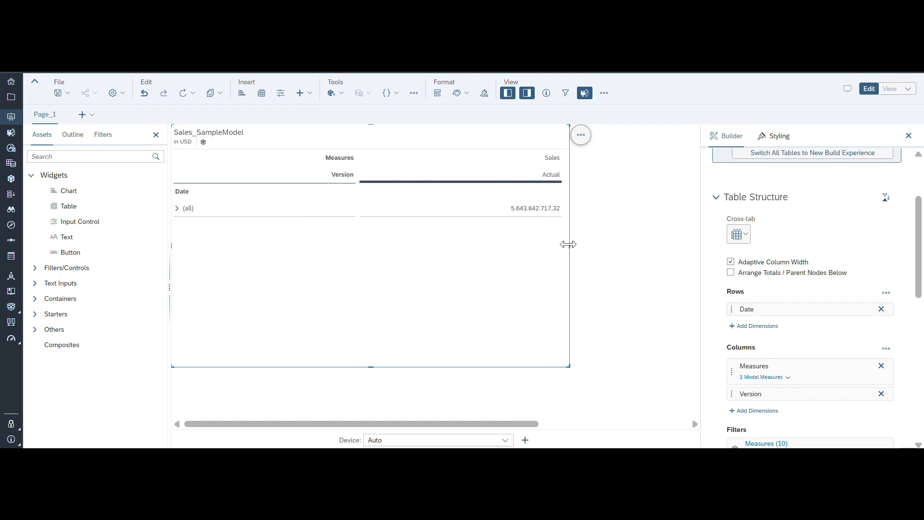
left_click_drag(569, 244, 665, 245)
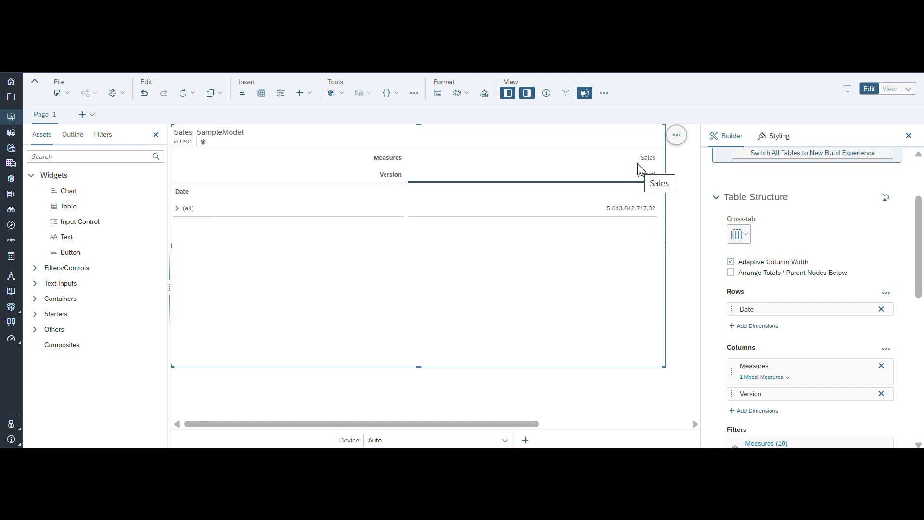
Expand the table's Date hierarchy through 2024, H1 and Q1 down to the individual days of January 2024.
left_click(176, 212)
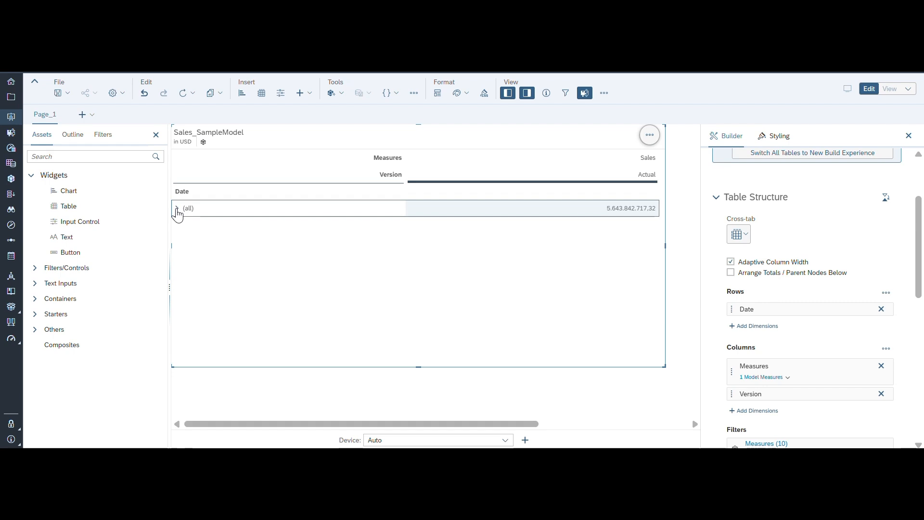
left_click(177, 212)
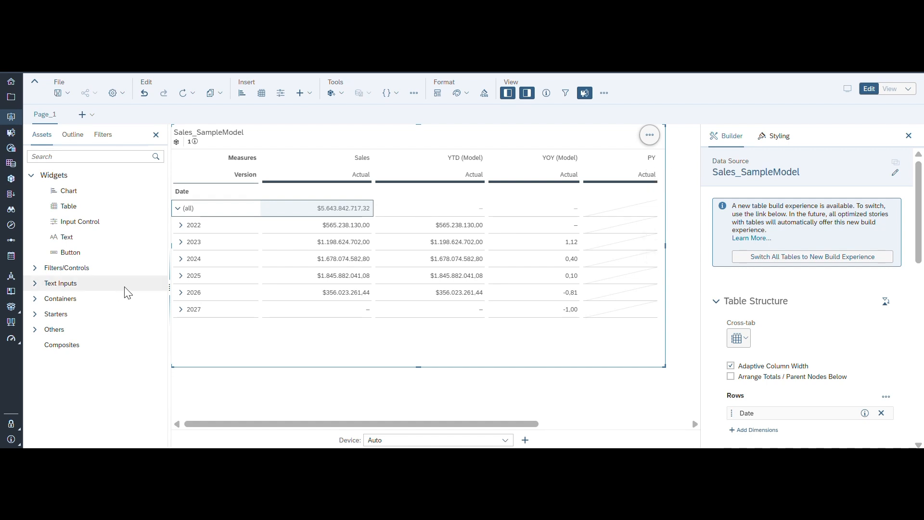
left_click(182, 260)
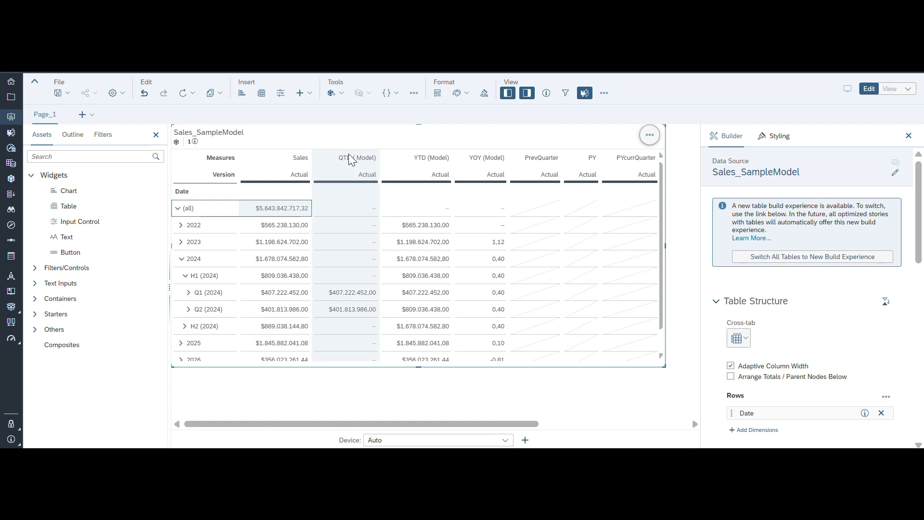
left_click(187, 292)
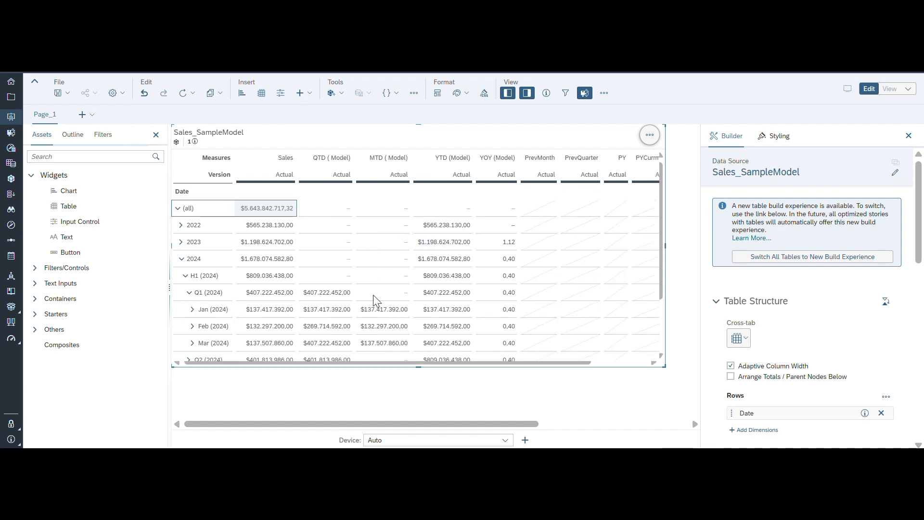
left_click(192, 310)
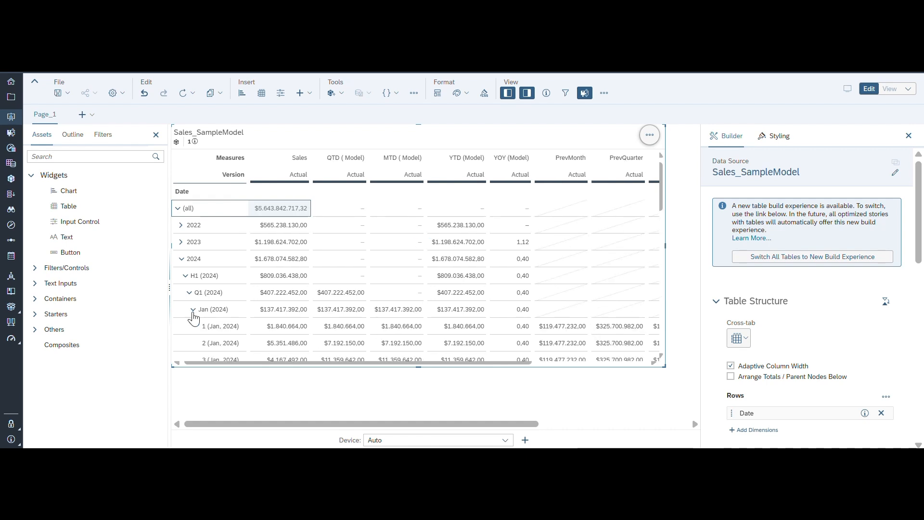
Hide the builder settings, widen the table to fit all measure columns, and review the daily January 2024 values.
left_click(909, 136)
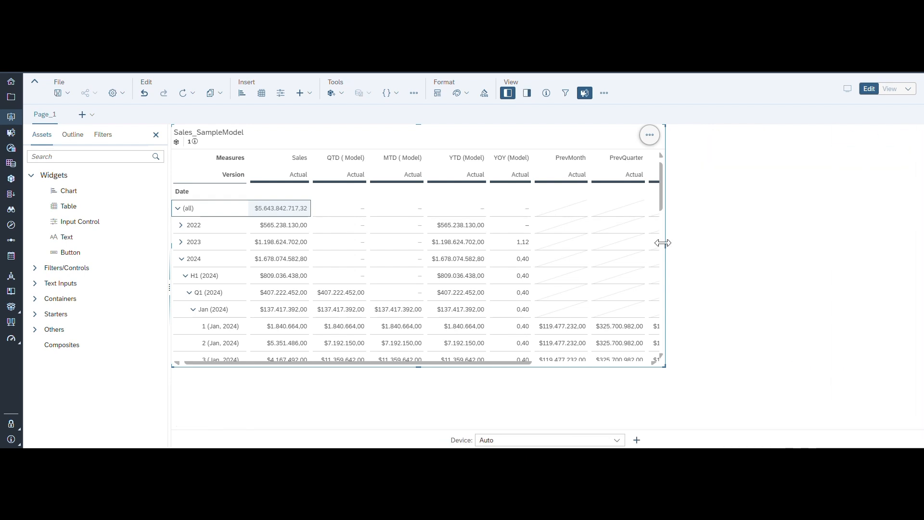
left_click_drag(661, 243, 869, 247)
scroll(767, 264, "down", 5)
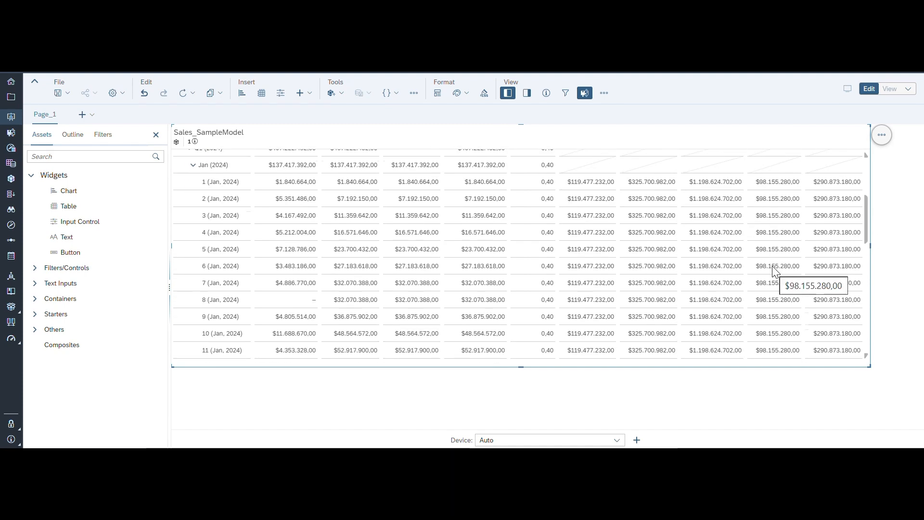
scroll(767, 268, "up", 5)
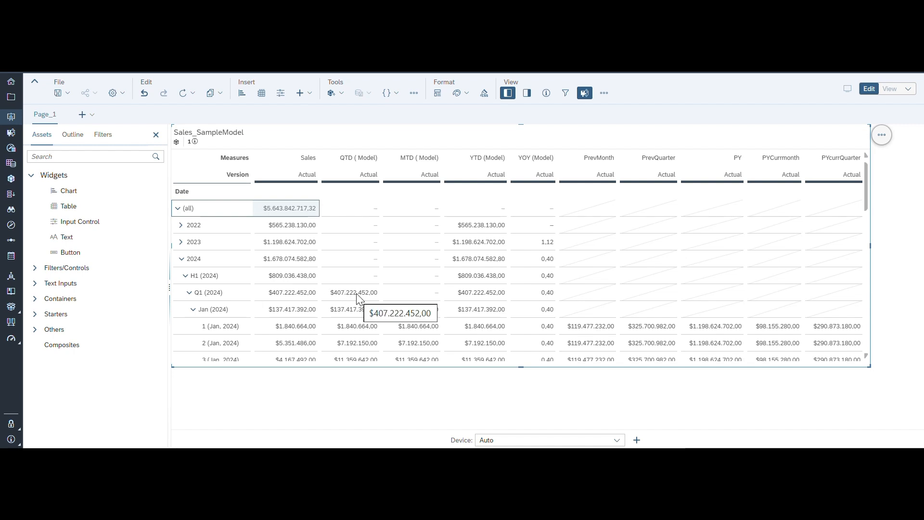
Insert a page filter on the Date dimension that filters by member.
left_click(281, 94)
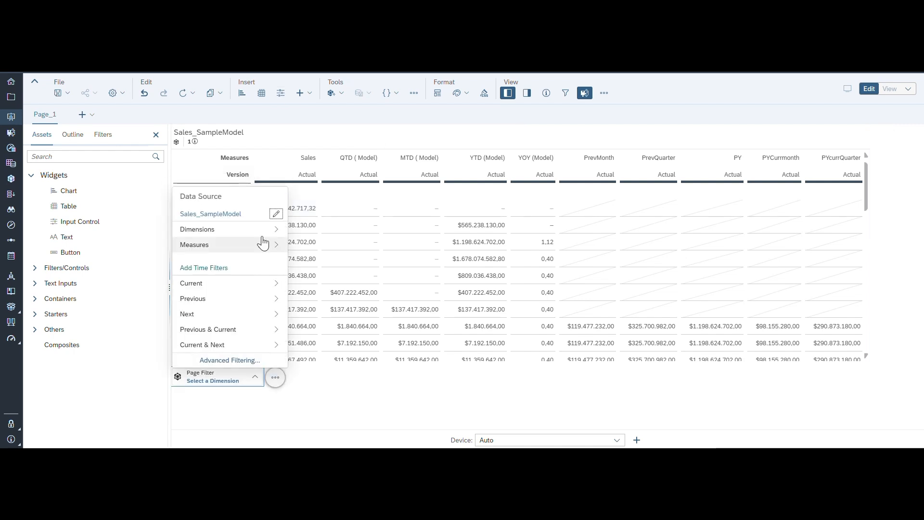
left_click(238, 230)
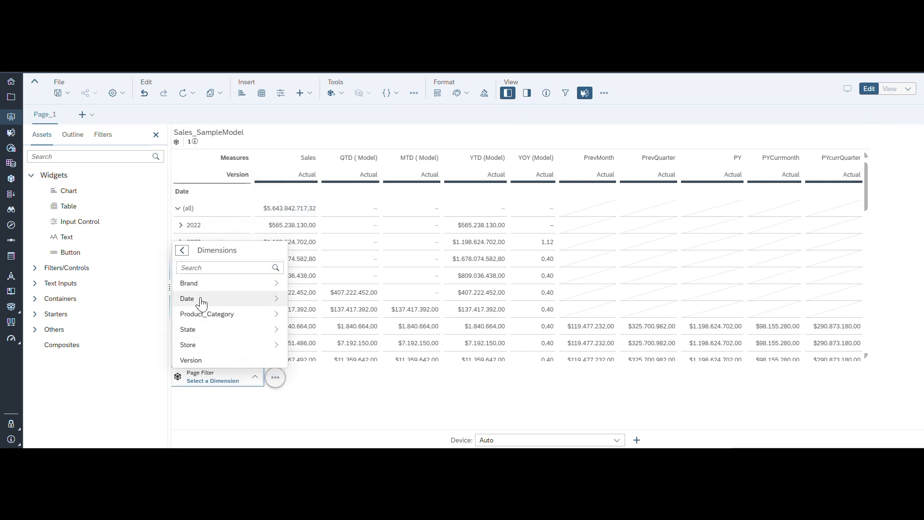
left_click(196, 299)
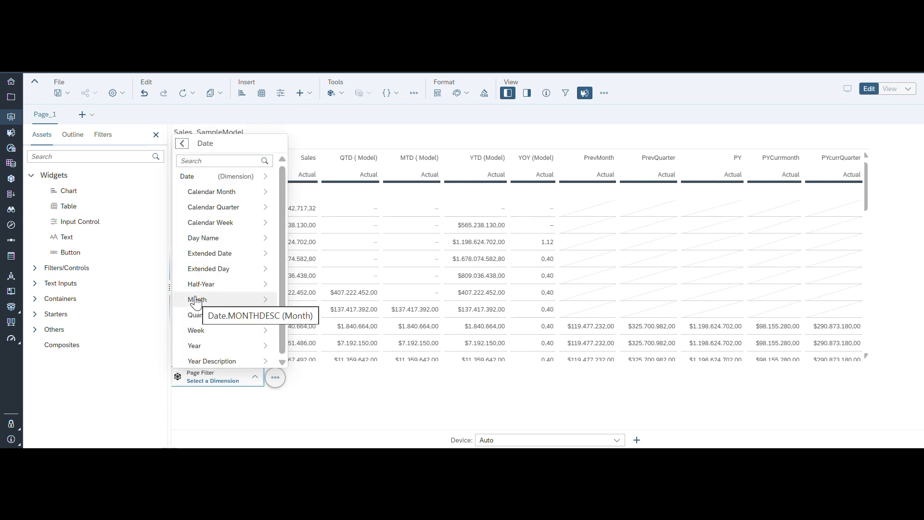
left_click(218, 178)
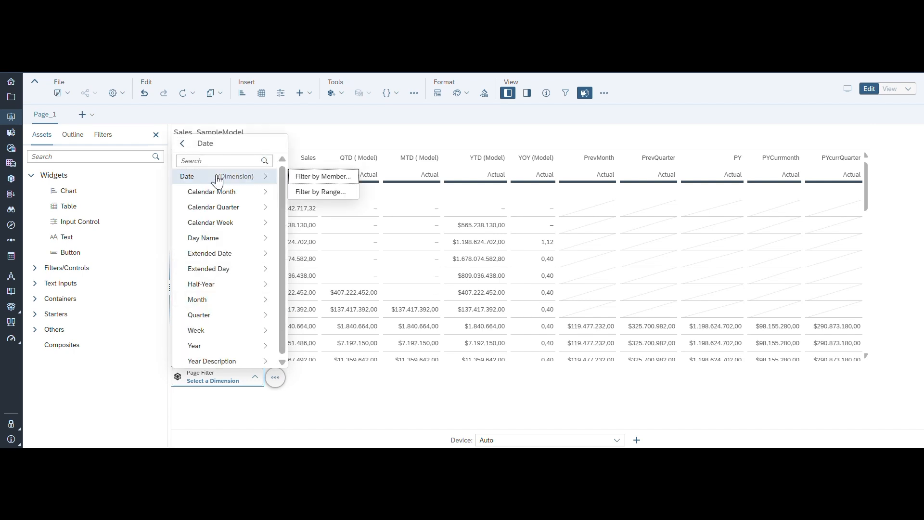
left_click(301, 177)
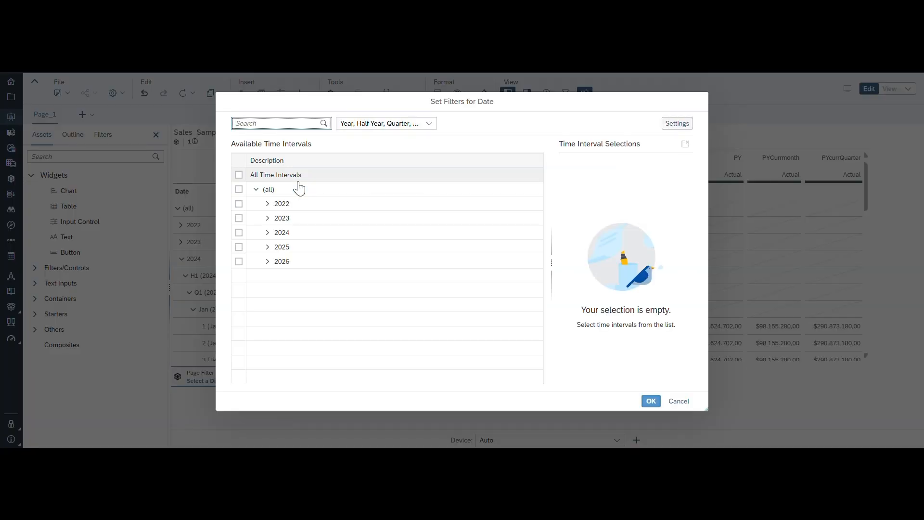
Restrict the Date filter to days 1 through 5 of January 2025, under H1 and Q1, and apply it.
left_click(267, 246)
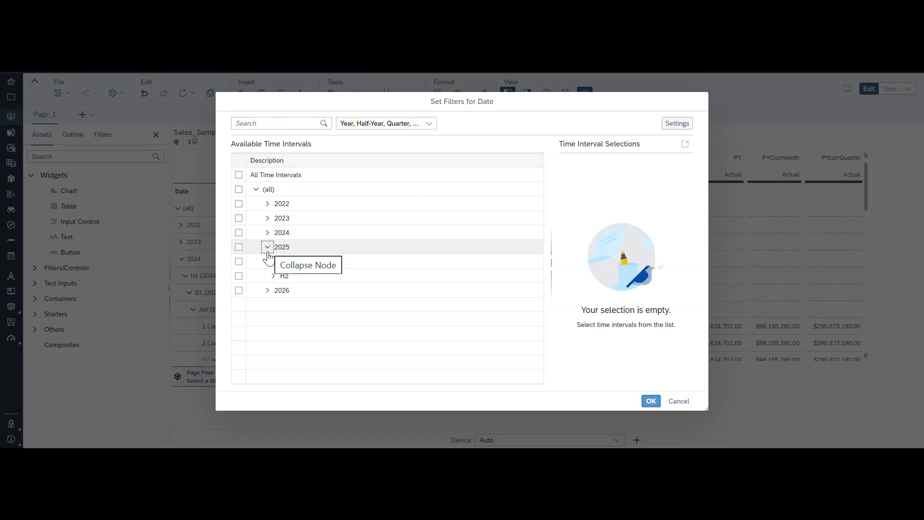
left_click(273, 264)
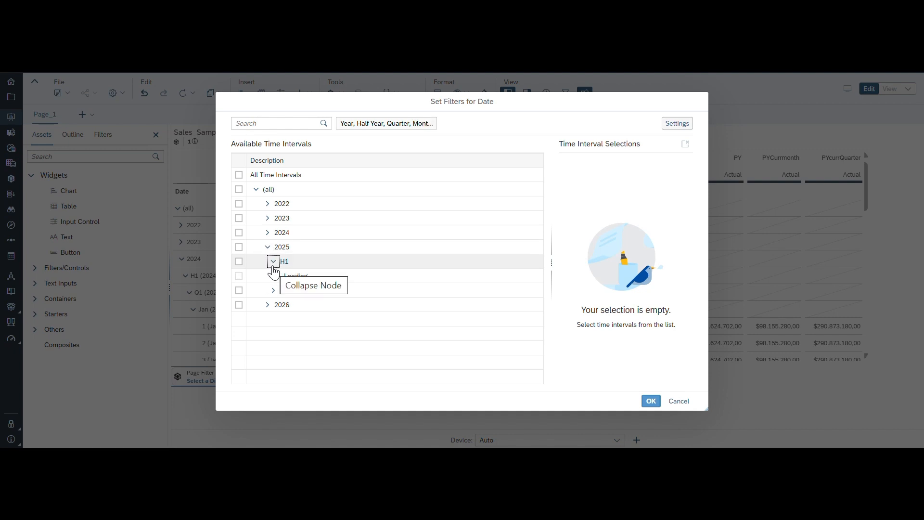
left_click(277, 277)
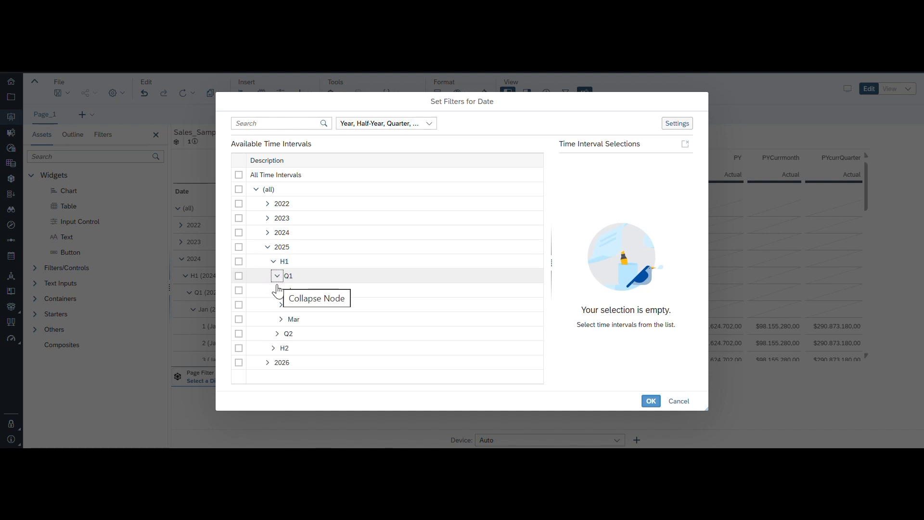
left_click(281, 290)
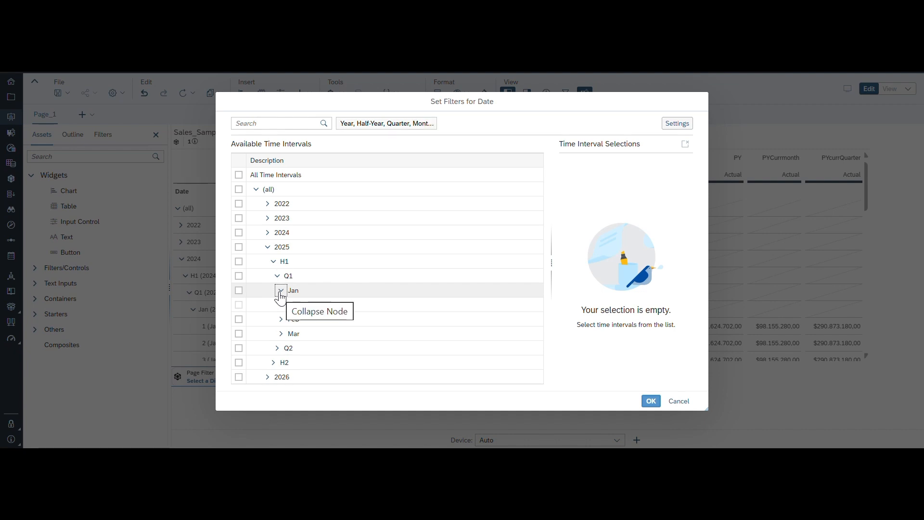
left_click(239, 305)
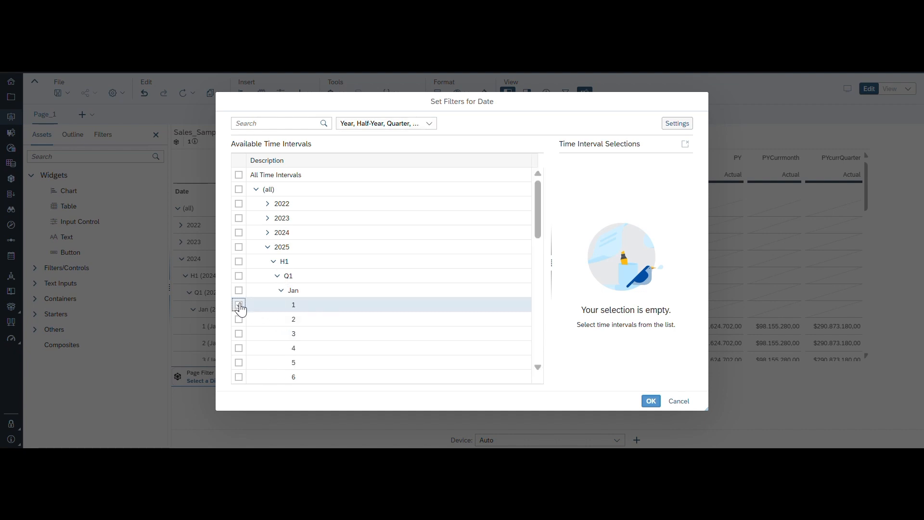
left_click(239, 290)
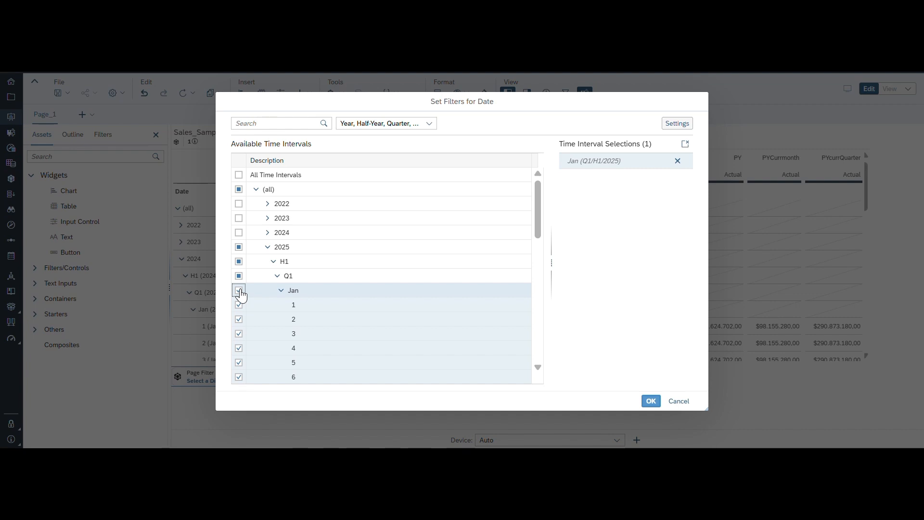
left_click(240, 290)
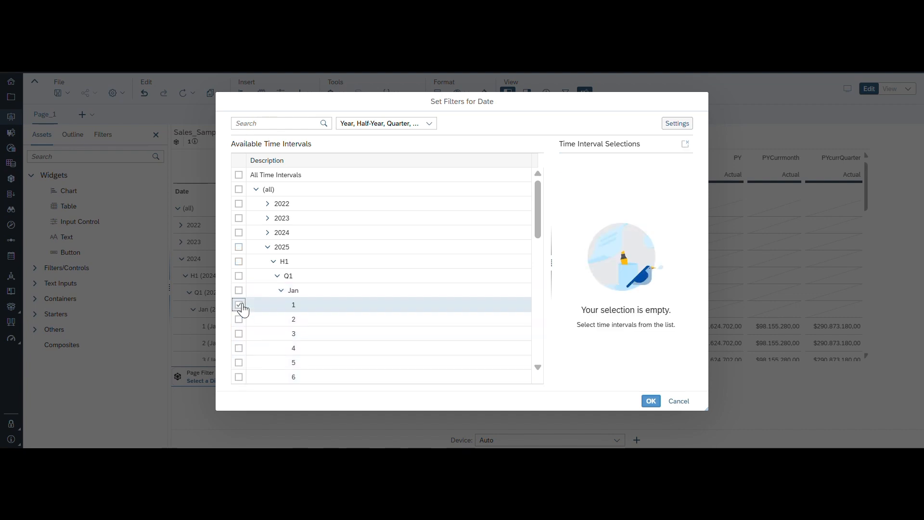
left_click(239, 305)
left_click(239, 319)
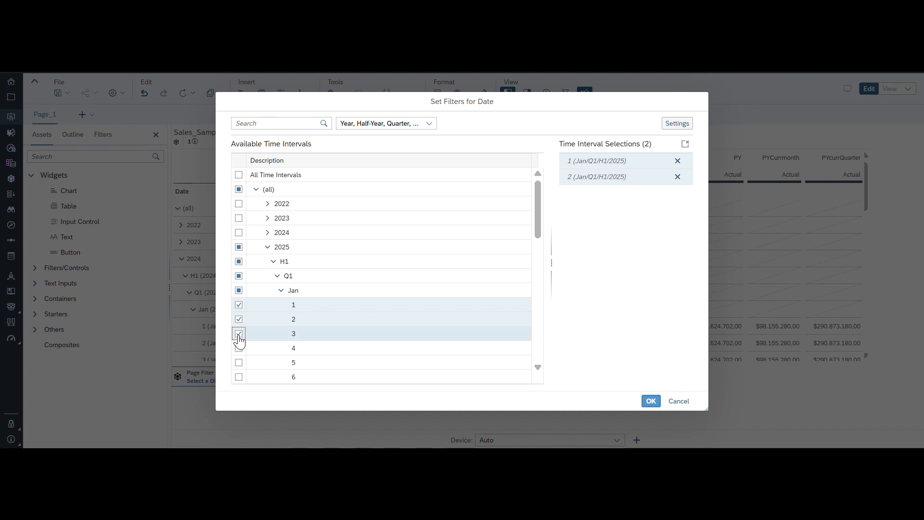
left_click(239, 334)
left_click(239, 348)
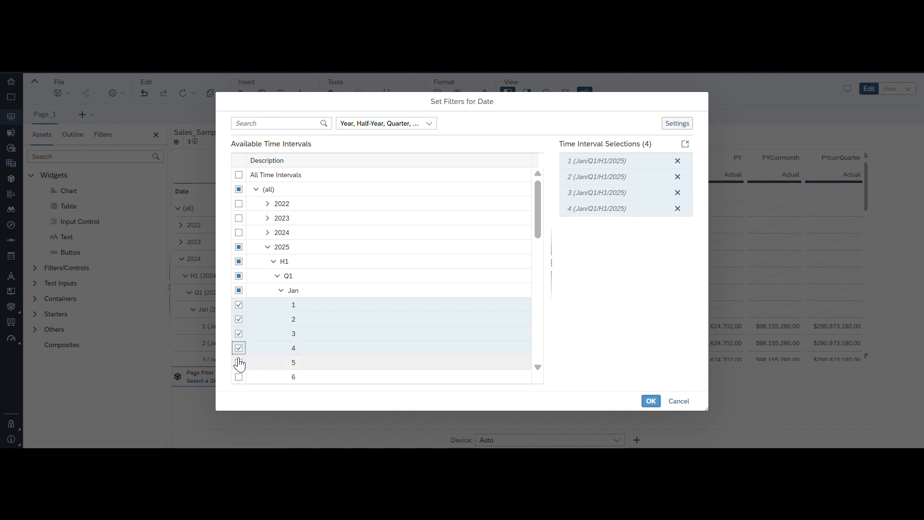
left_click(238, 362)
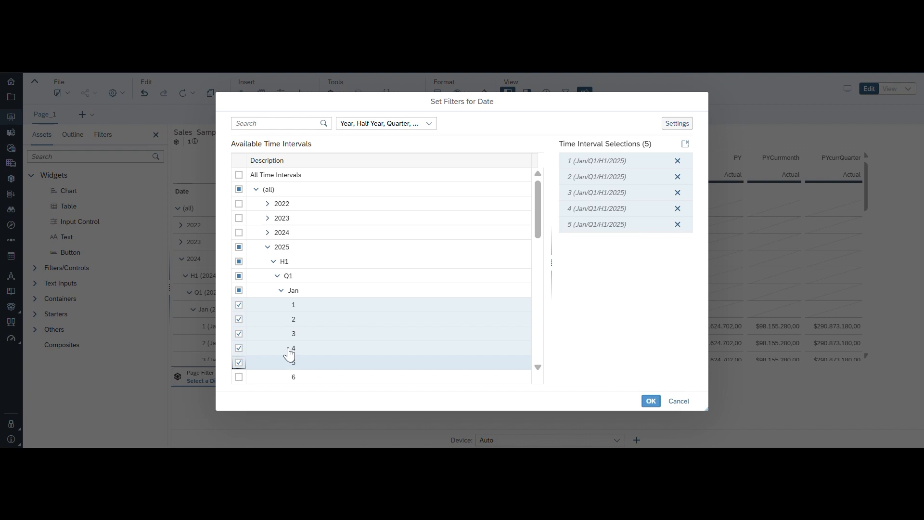
left_click(652, 402)
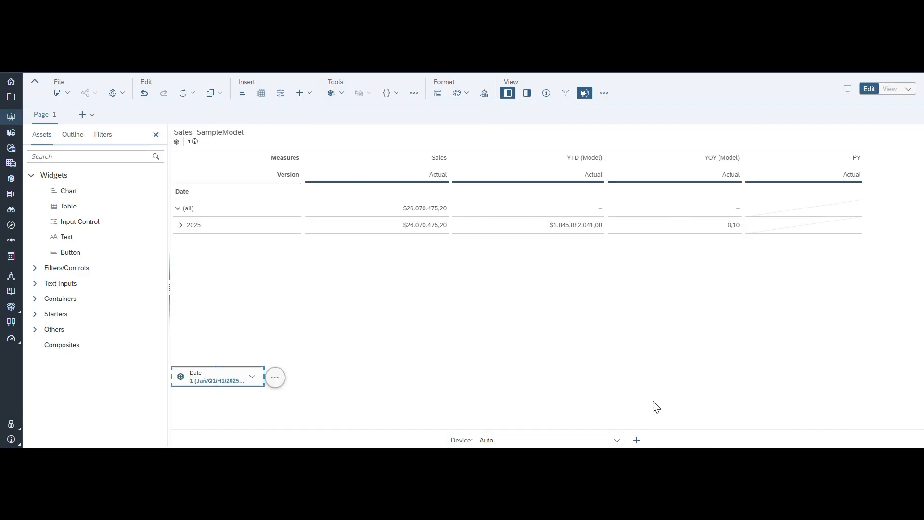
Expand the table's Date hierarchy through 2025, H1, Q1 and January down to the individual days.
left_click(182, 229)
left_click(181, 225)
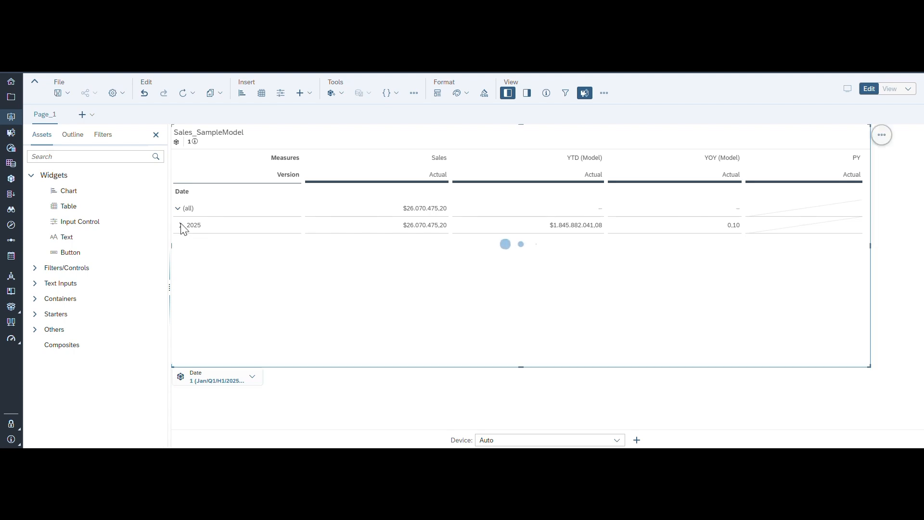
left_click(185, 243)
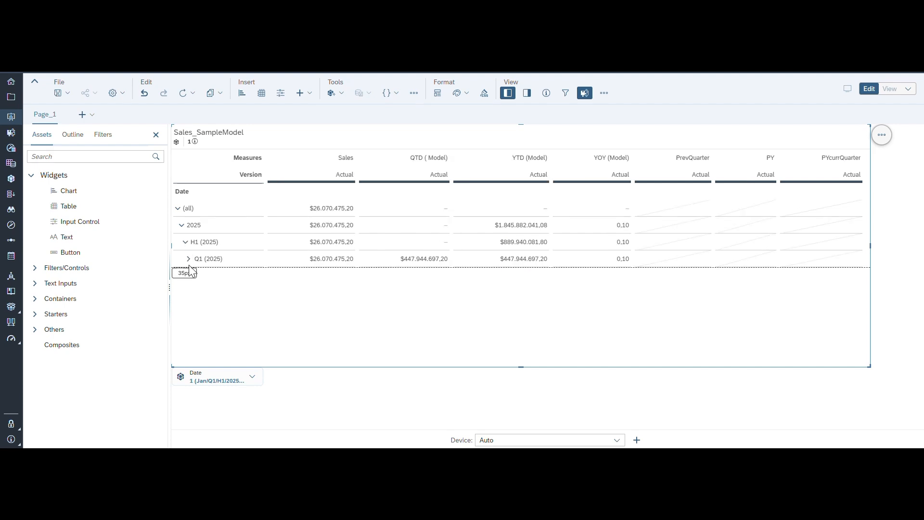
left_click(189, 259)
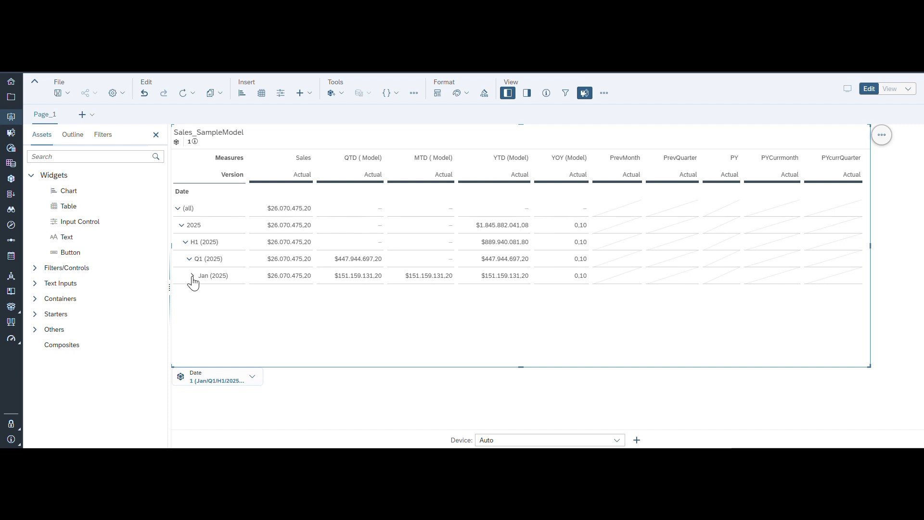
left_click(193, 277)
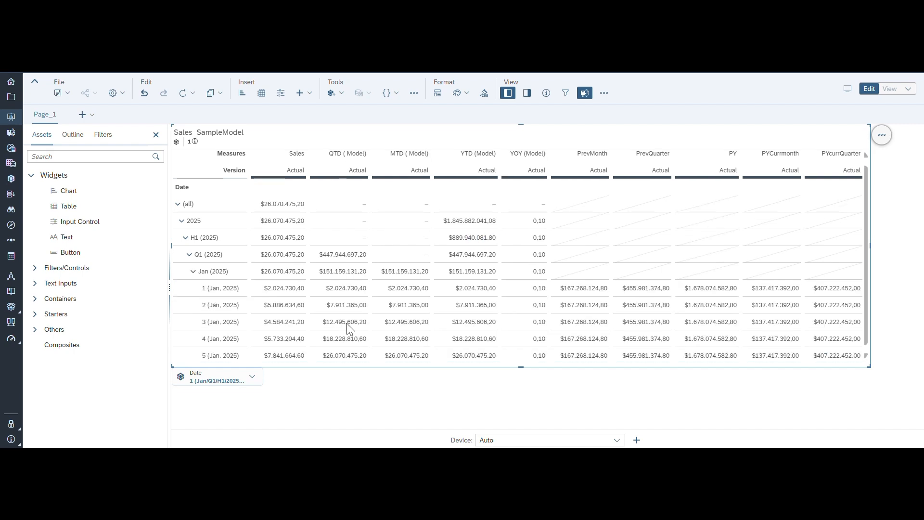
scroll(347, 324, "down", 1)
Hide the Select All option, the Apply Selection button and the Inactive Values button of the Date filter.
left_click(245, 381)
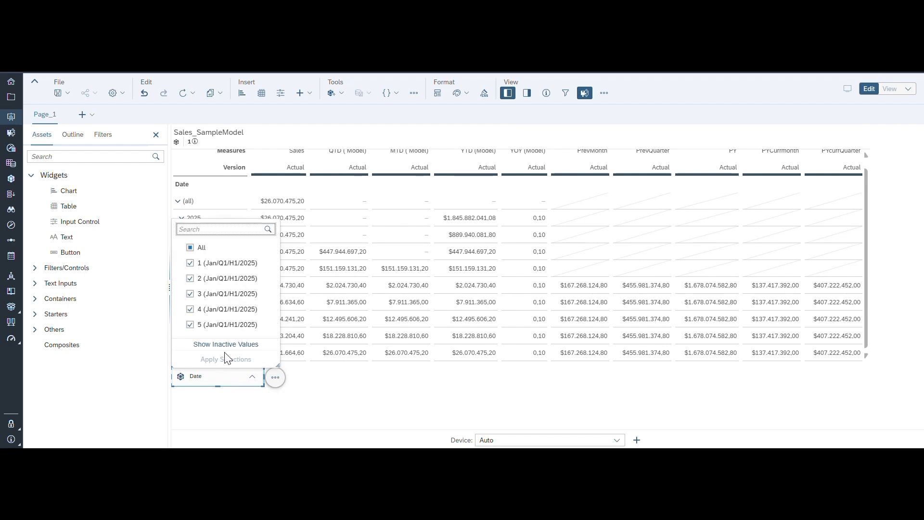
left_click(276, 379)
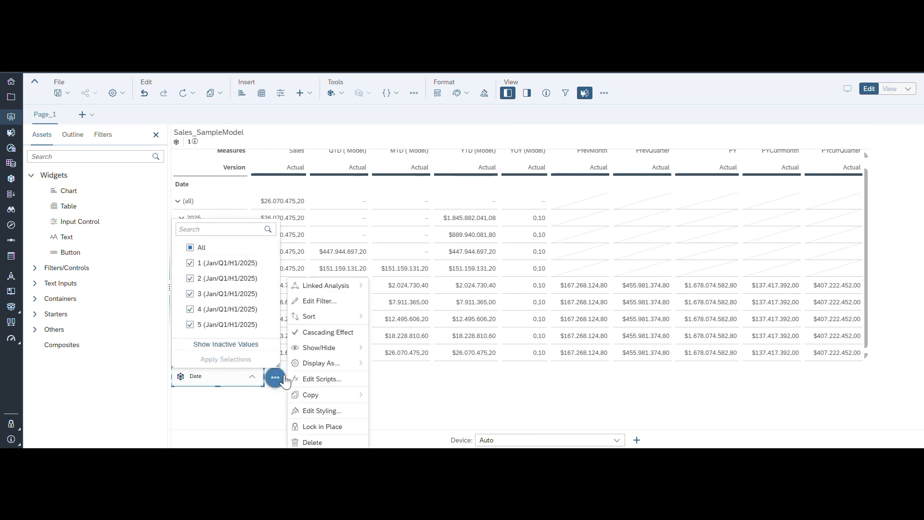
mouse_move(335, 349)
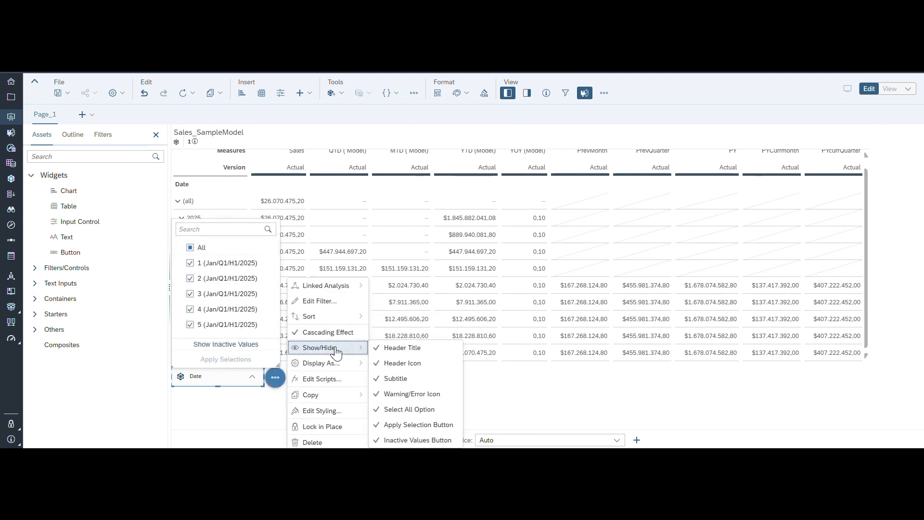
left_click(409, 409)
left_click(409, 425)
left_click(401, 441)
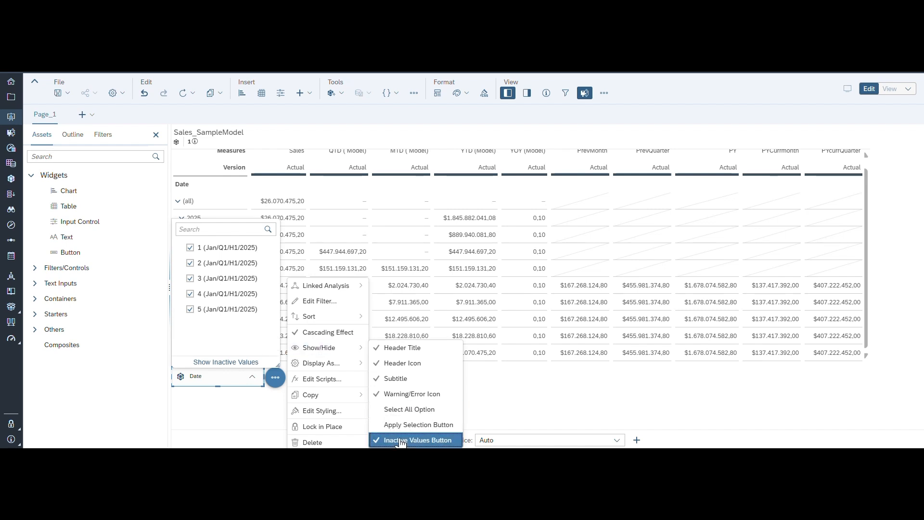
left_click(238, 435)
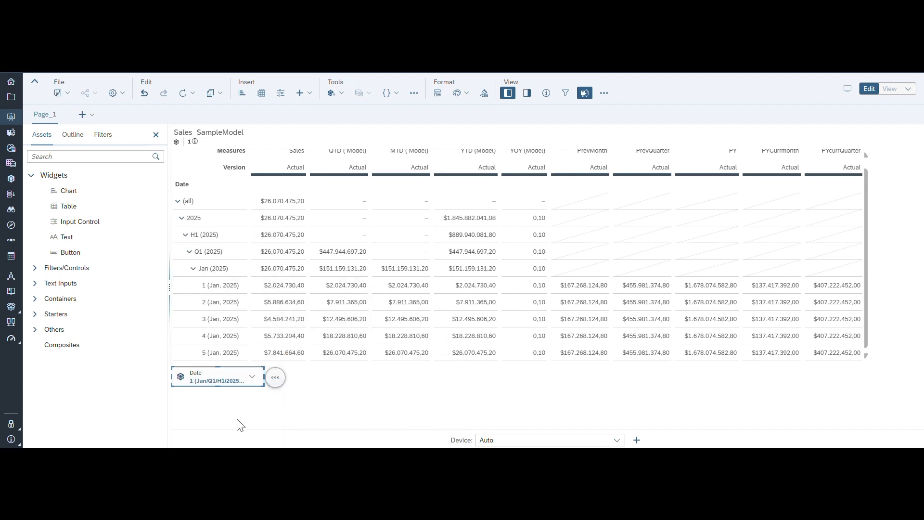
Edit the Date filter to offer the full years 2025 and 2024, keeping the Year, Half-Year, Quarter, Month, Day hierarchy.
left_click(275, 377)
left_click(329, 240)
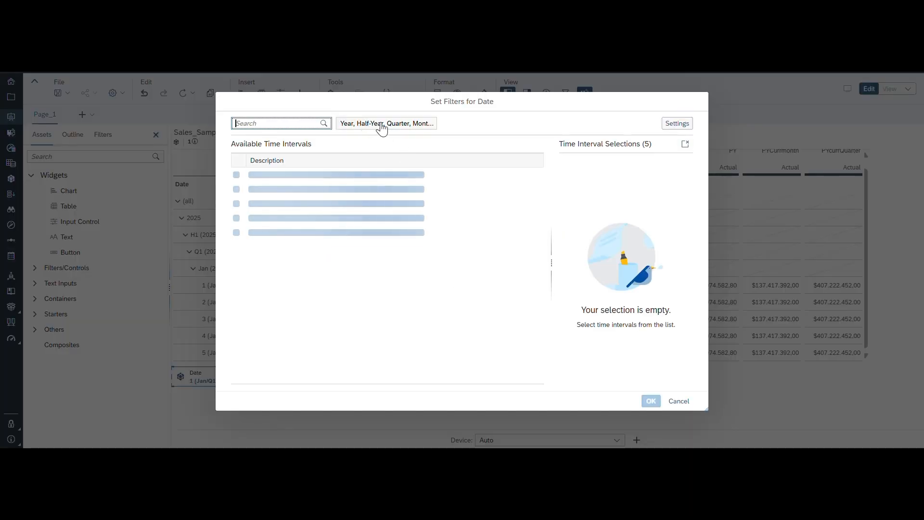
left_click(400, 124)
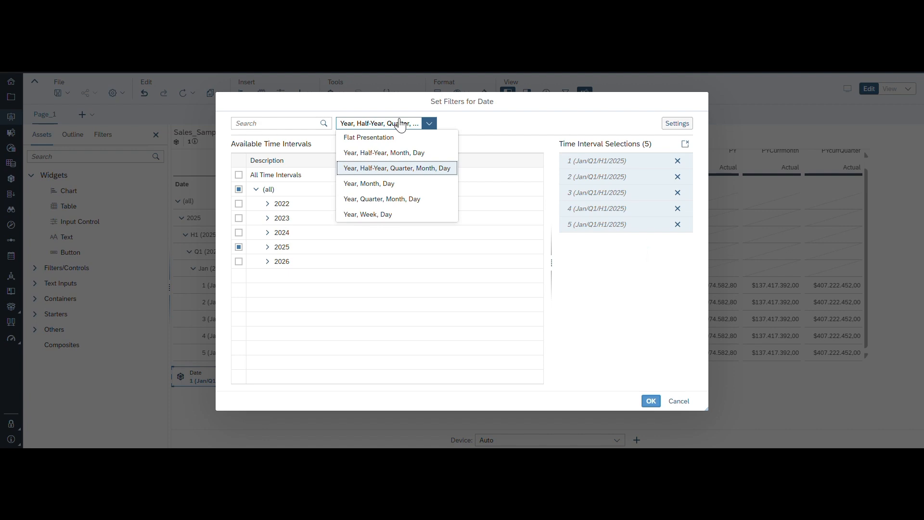
left_click(428, 169)
left_click(678, 123)
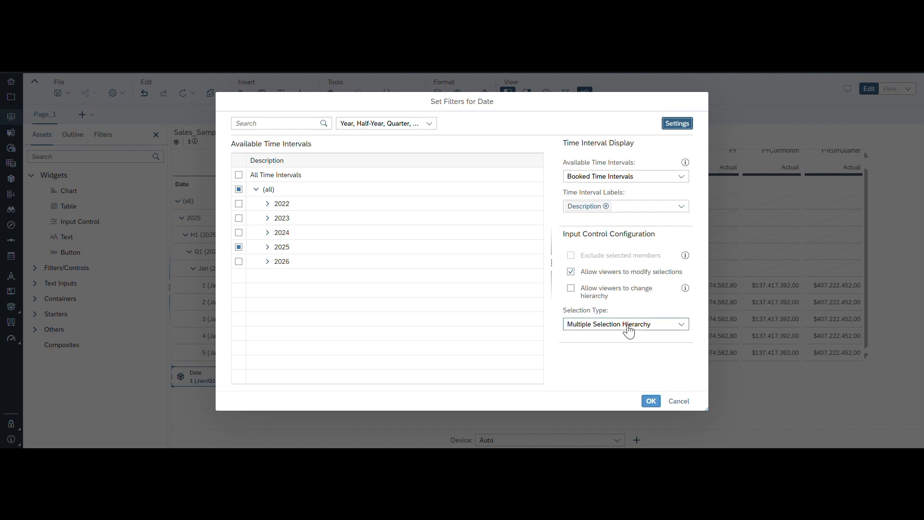
left_click(240, 248)
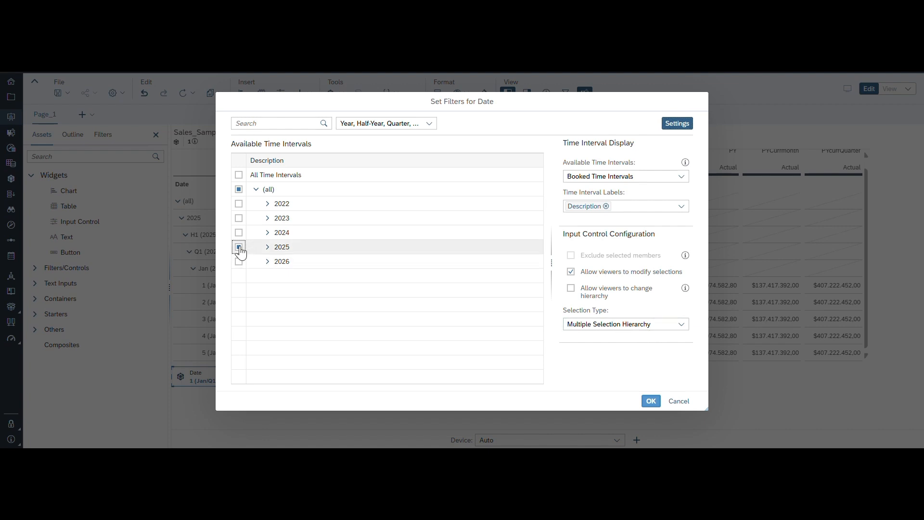
left_click(239, 248)
left_click(238, 232)
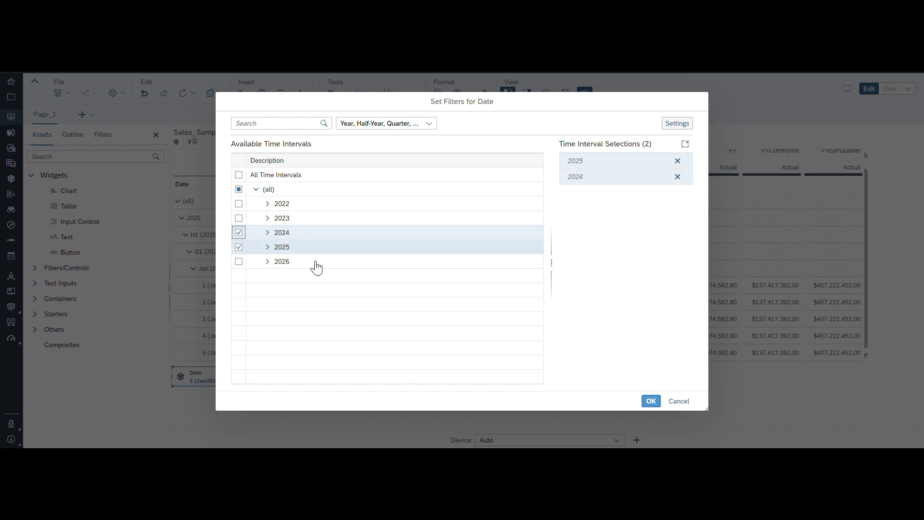
left_click(651, 401)
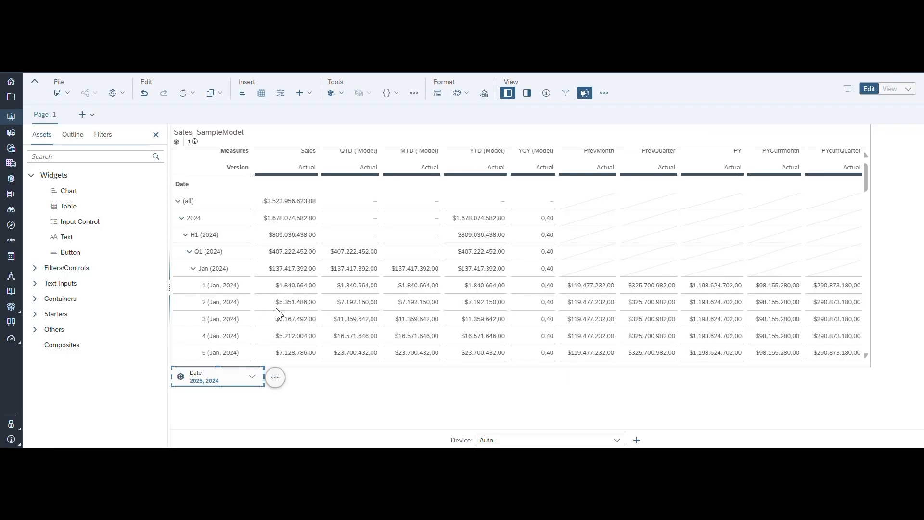
Narrow the Date filter to Q1 of H1 2025 by excluding 2024, H2 2025 and Q2 2025.
left_click(251, 377)
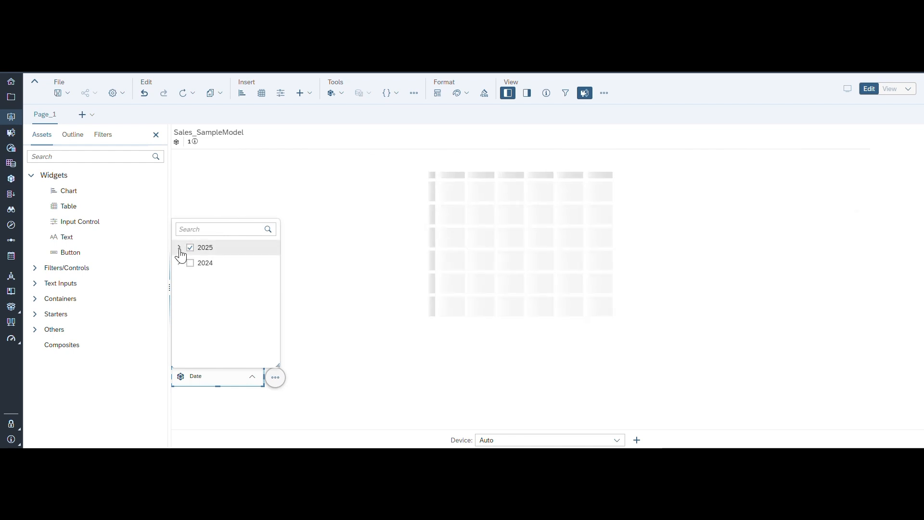
left_click(179, 248)
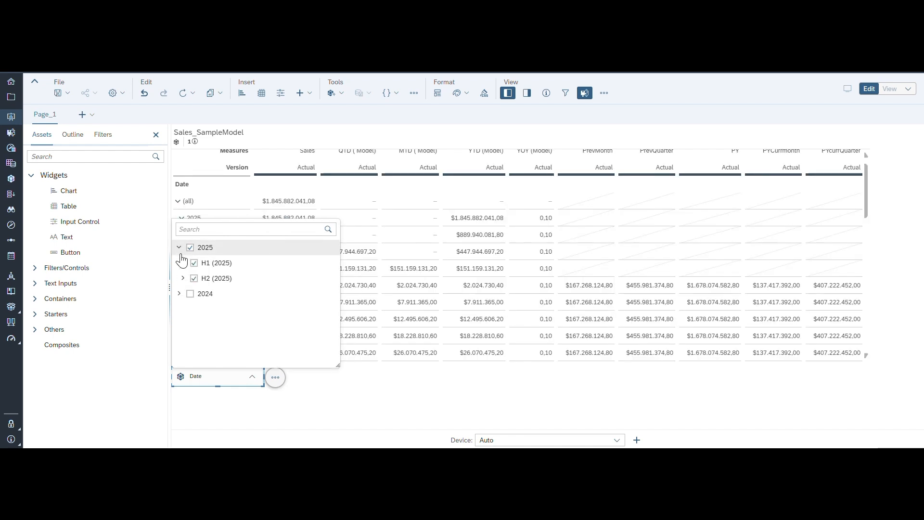
left_click(183, 263)
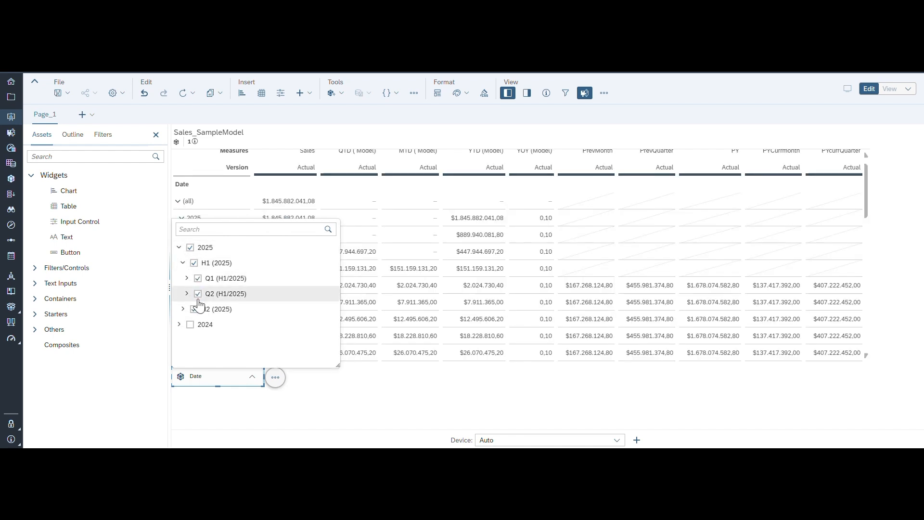
left_click(194, 310)
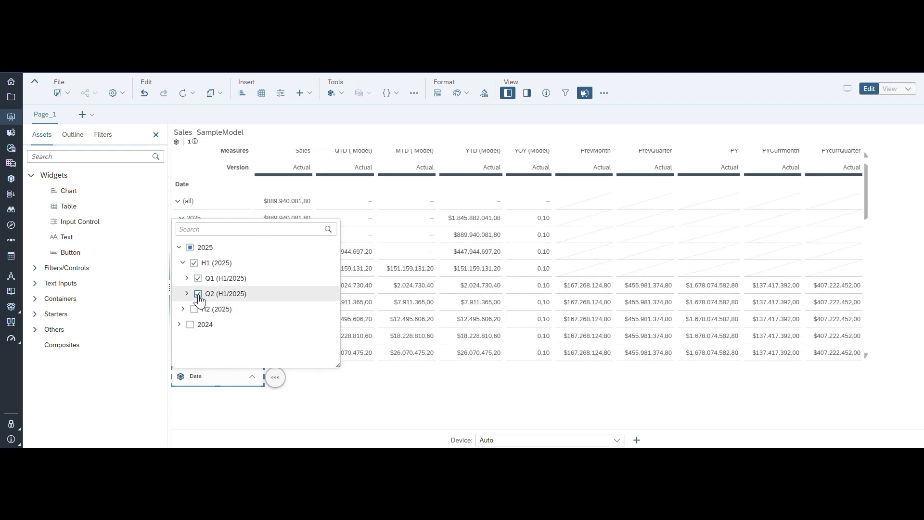
left_click(199, 294)
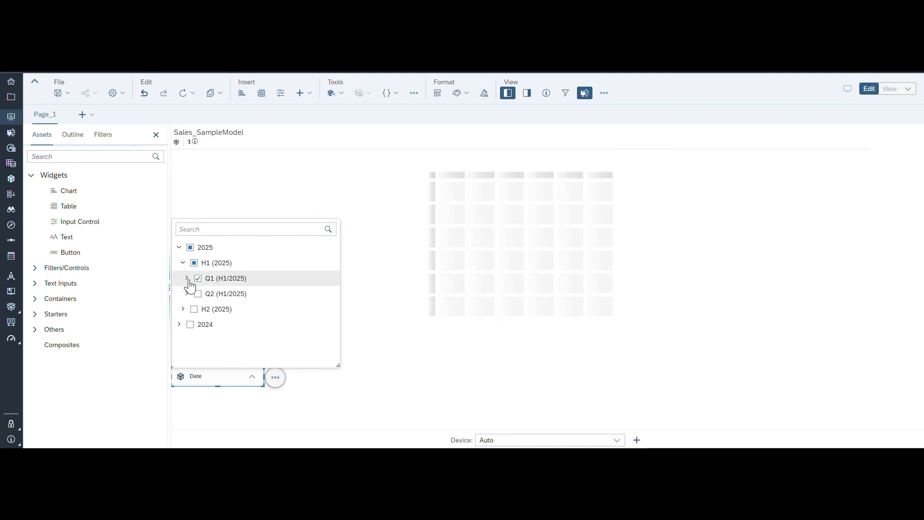
left_click(327, 402)
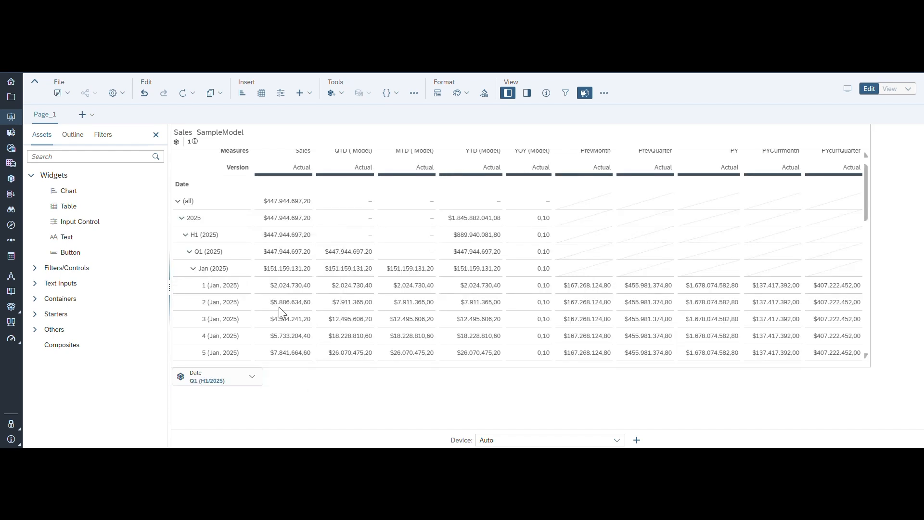
Review the table's daily January 2025 measure values through to the February and March rows.
left_click(865, 193)
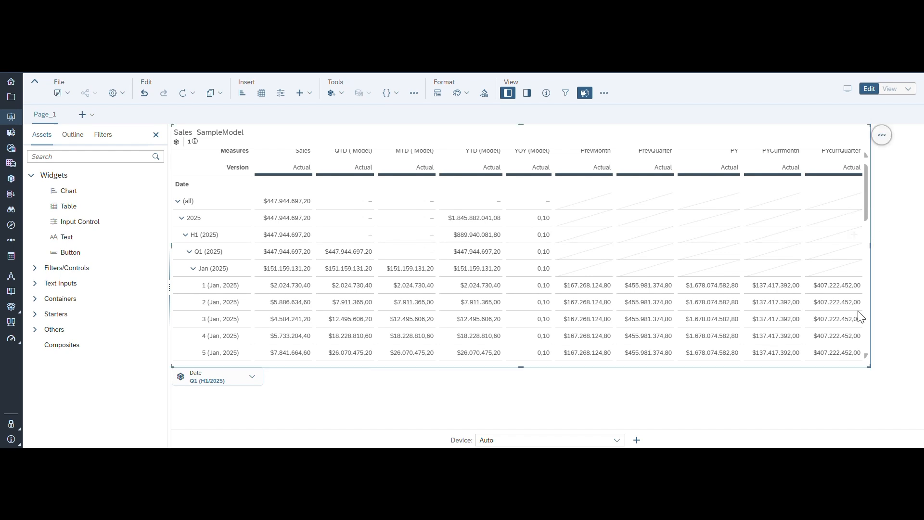
scroll(867, 353, "down", 5)
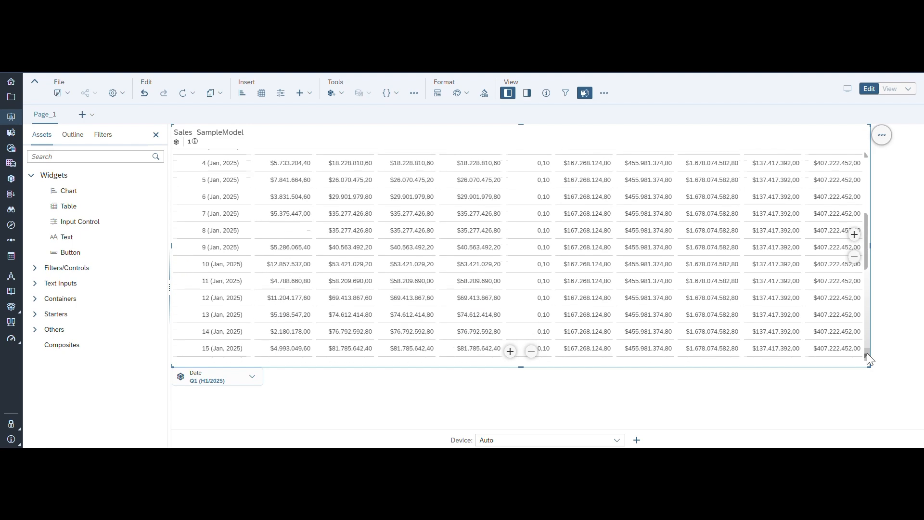
scroll(868, 357, "down", 8)
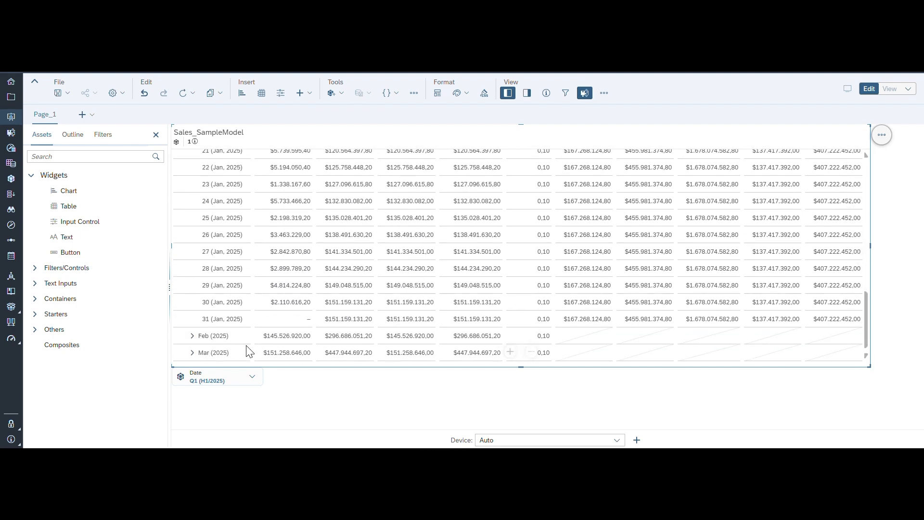
Narrow the Date filter to January and February of Q1 2025, leaving March out.
left_click(252, 383)
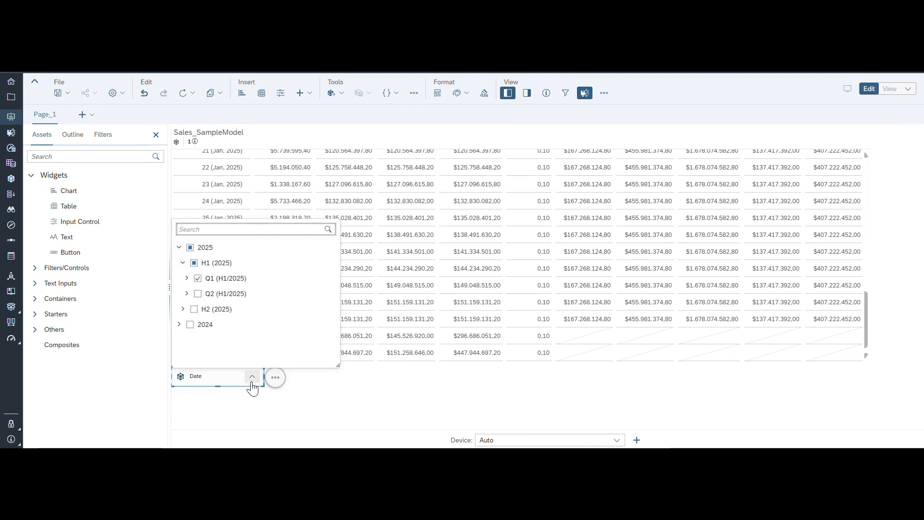
left_click(187, 279)
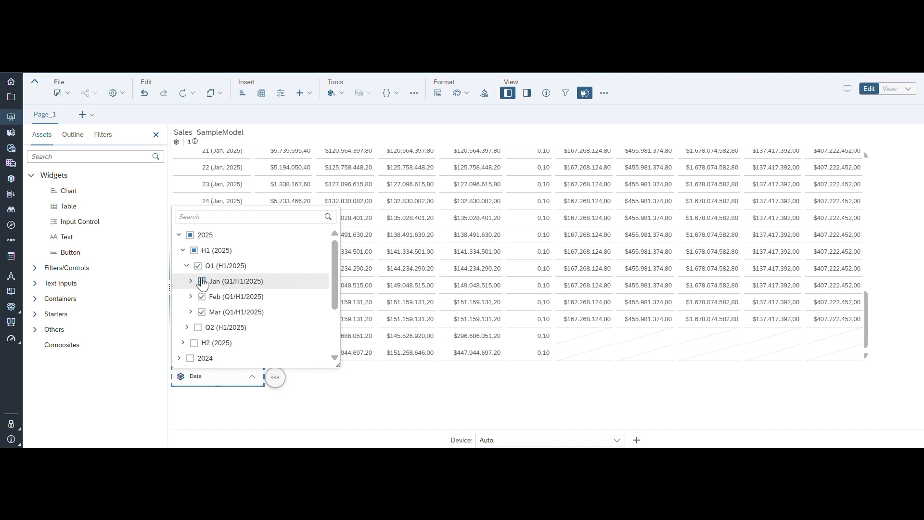
left_click(197, 267)
left_click(202, 282)
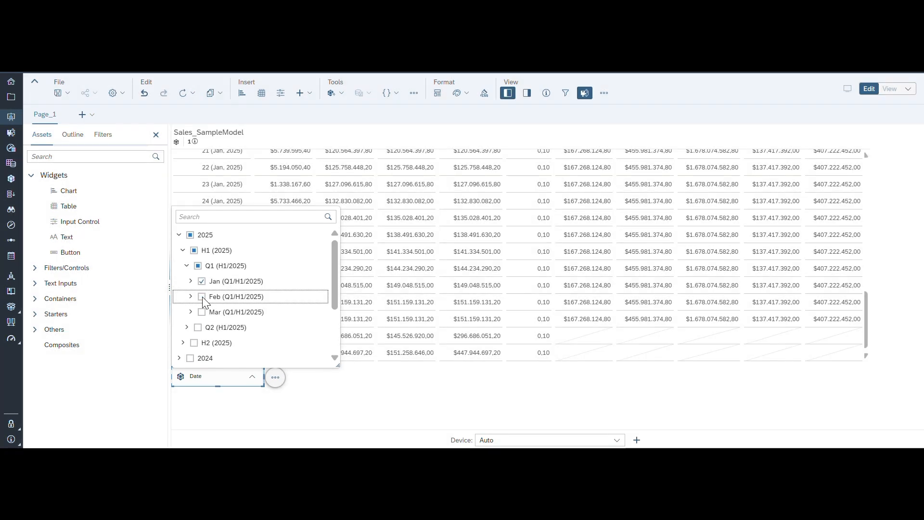
left_click(202, 297)
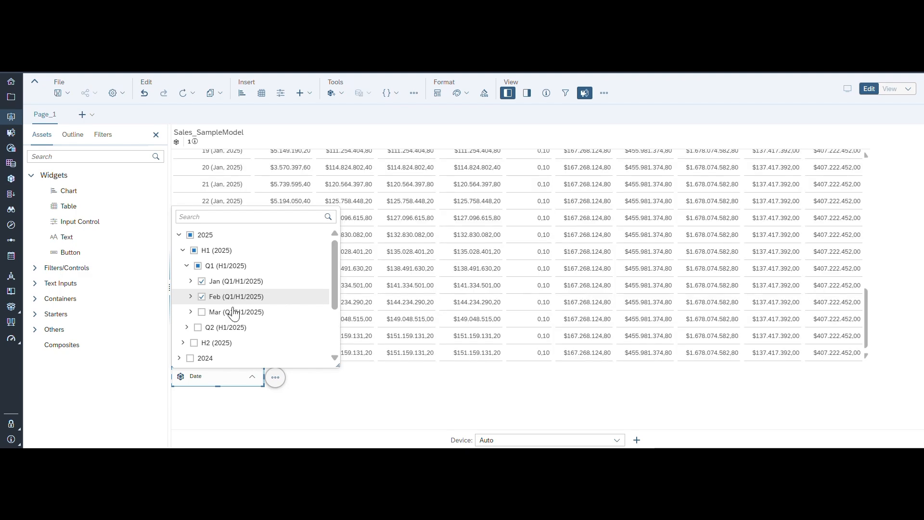
left_click(340, 417)
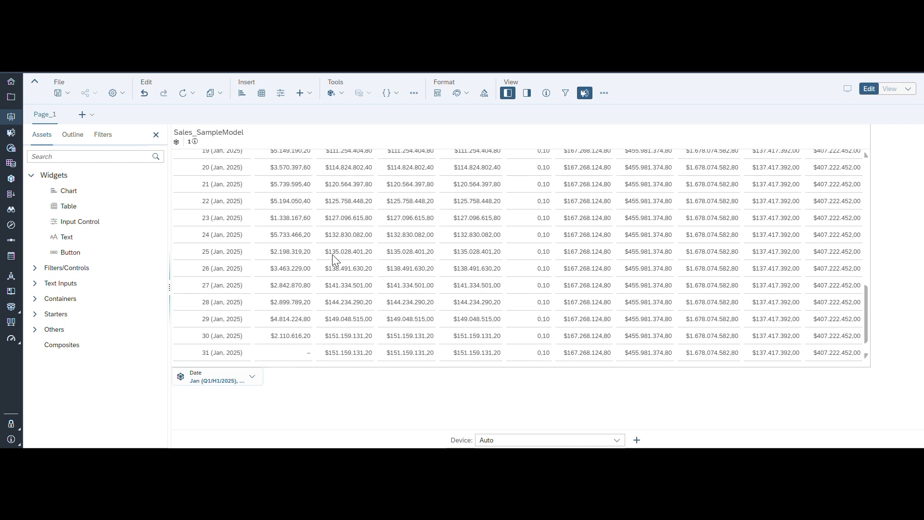
Collapse January 2025 in the table's Date hierarchy and expand February 2025 to its daily rows.
left_click(864, 304)
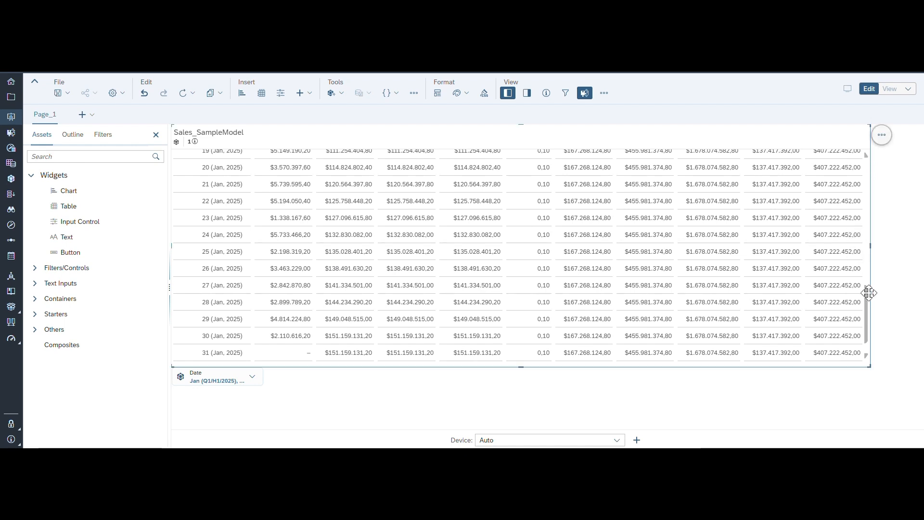
scroll(855, 231, "up", 10)
scroll(856, 180, "up", 2)
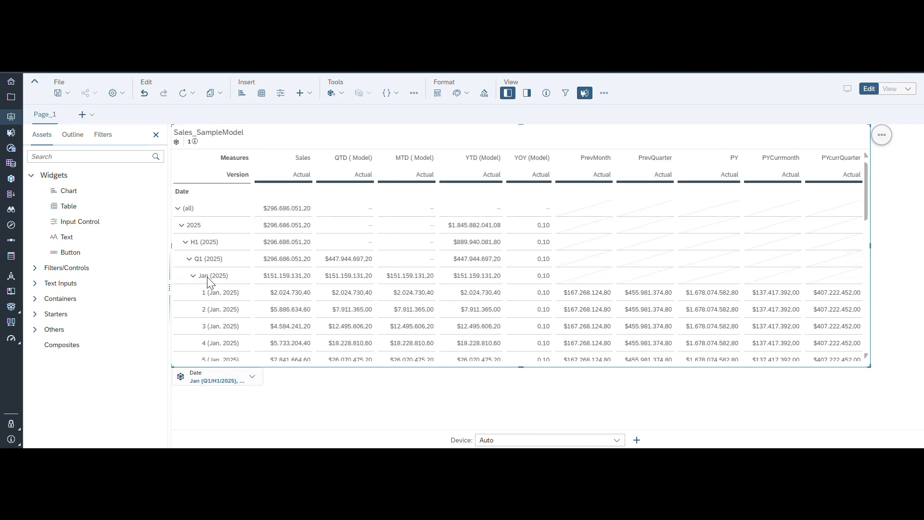
left_click(195, 277)
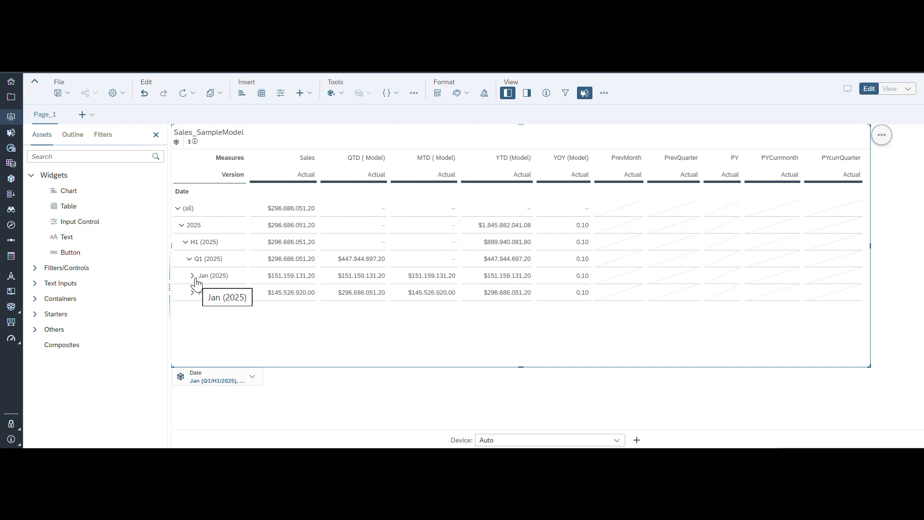
left_click(195, 293)
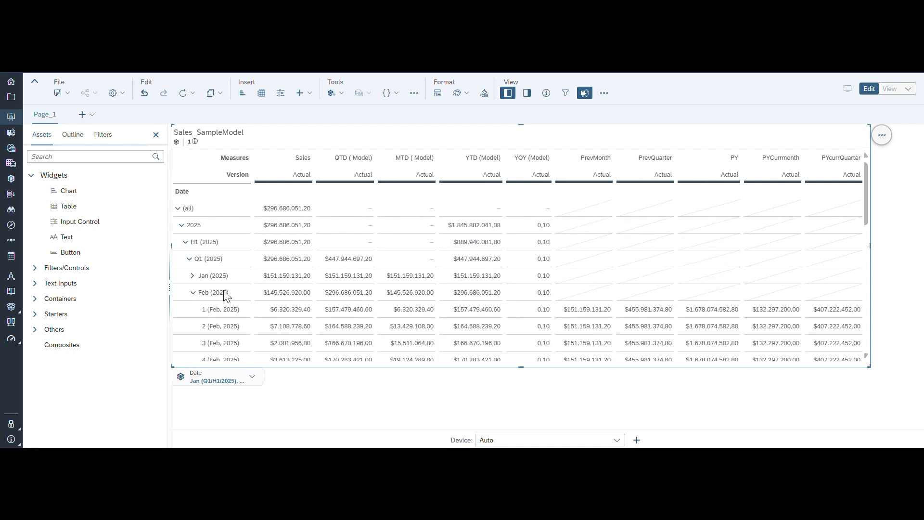
Expand January 2025 again in the table and review its daily MTD, QTD, YTD and prior-period values.
left_click(193, 277)
scroll(439, 303, "down", 1)
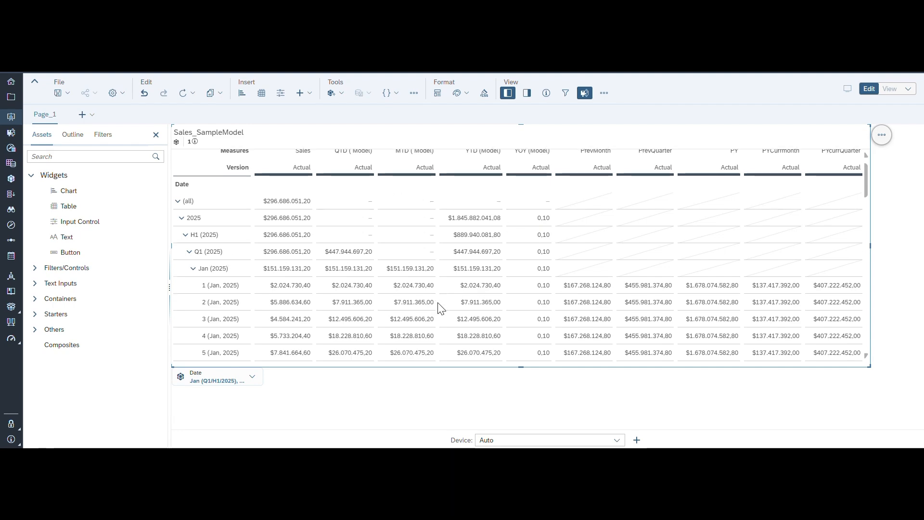
scroll(438, 303, "down", 6)
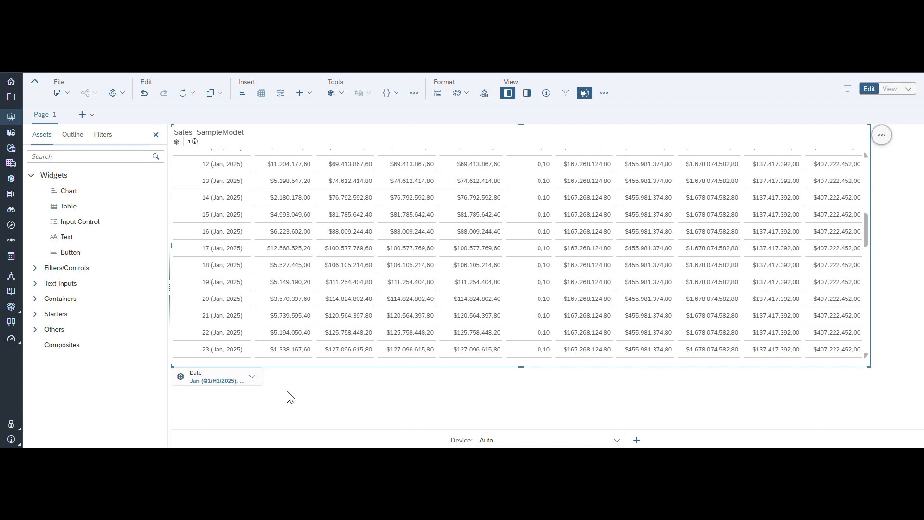
scroll(330, 258, "up", 6)
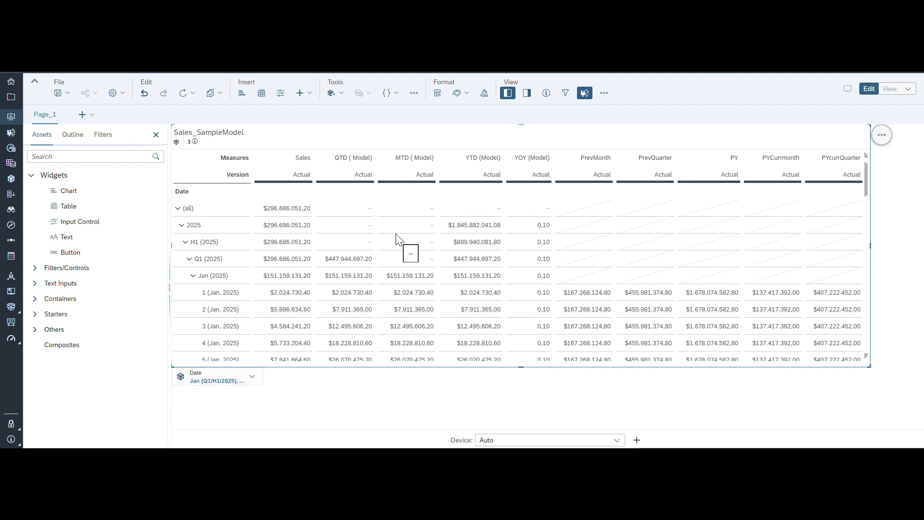
Open the table's build settings to its structure, with the row, column and filter definitions.
left_click(527, 93)
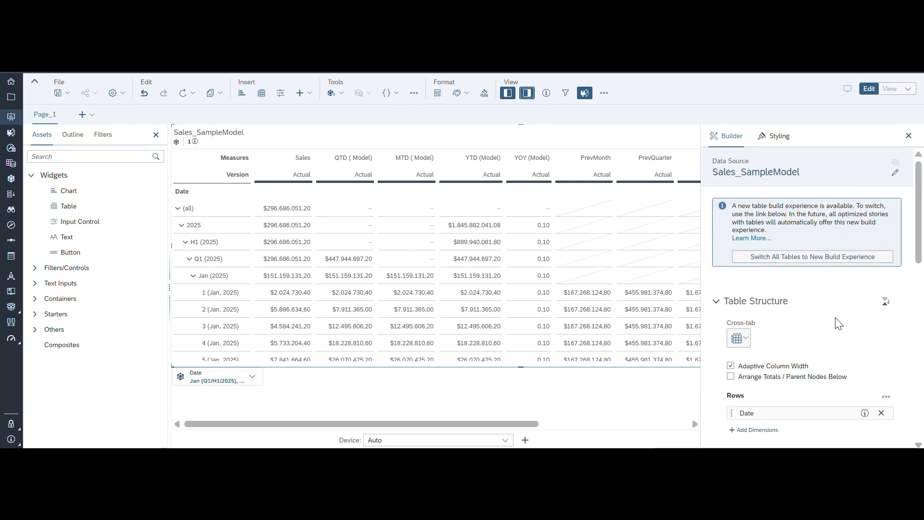
scroll(837, 323, "down", 3)
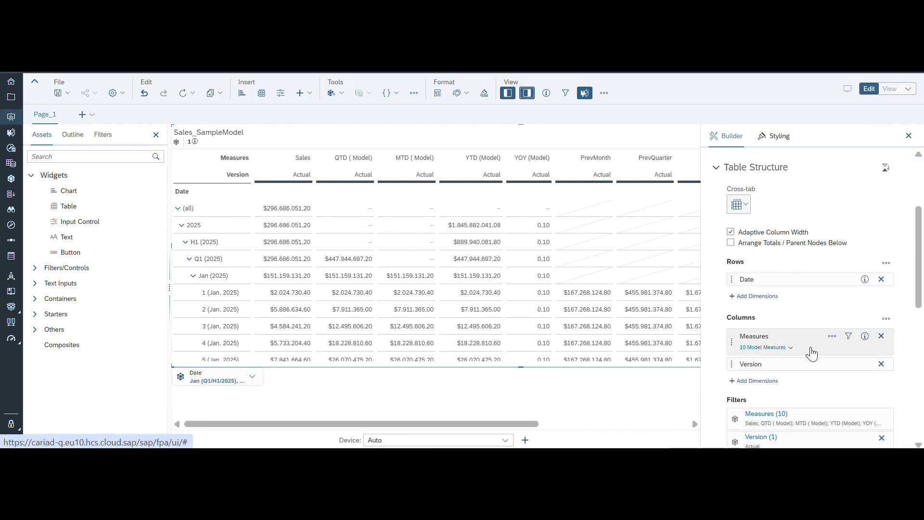